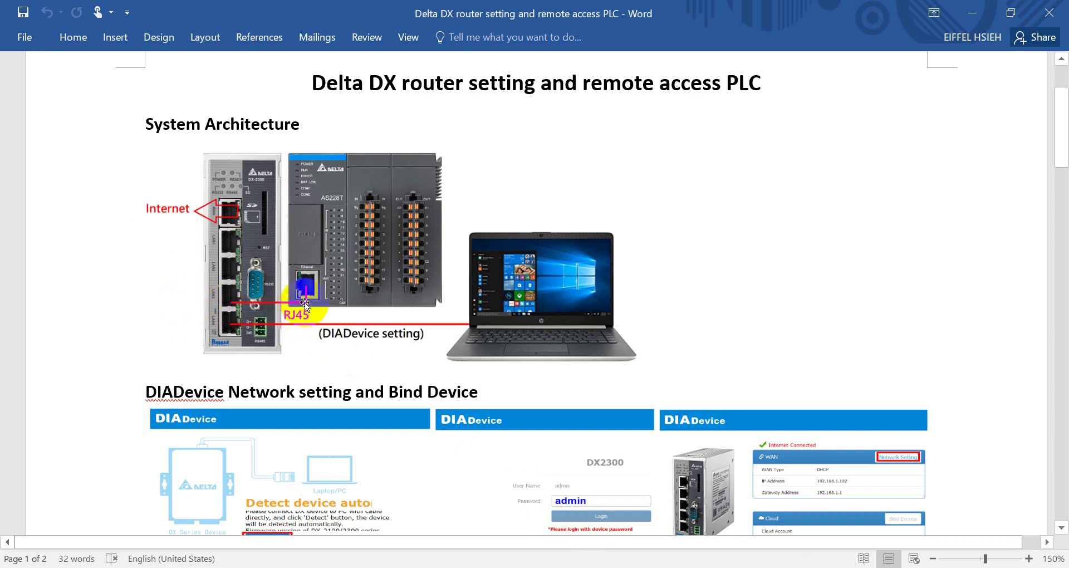
Point out the RJ45 cable, PLC and router LAN ports in the diagram, then select Ethernet 13.
click(276, 310)
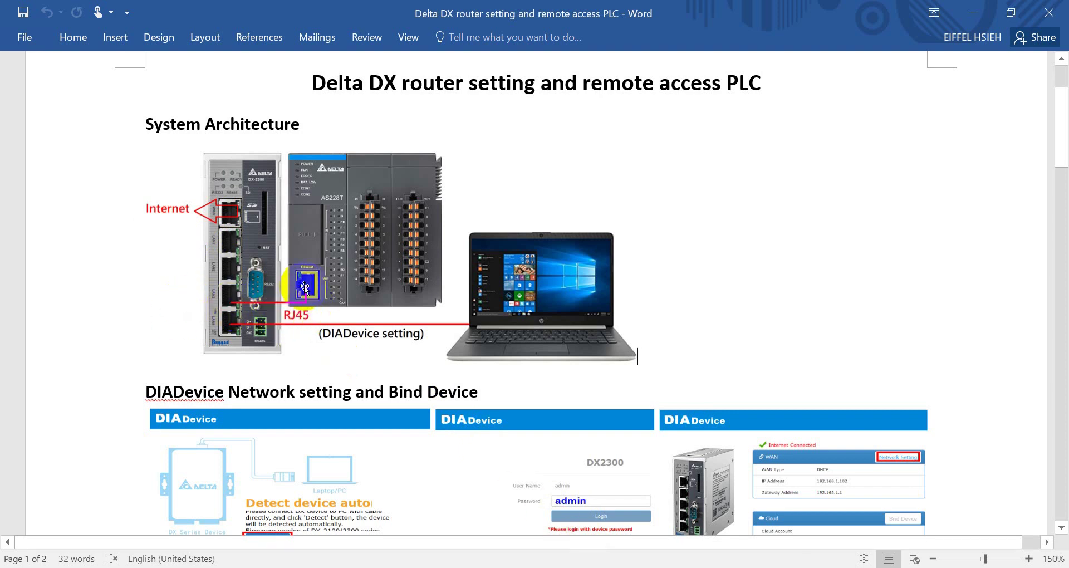
click(329, 225)
click(245, 315)
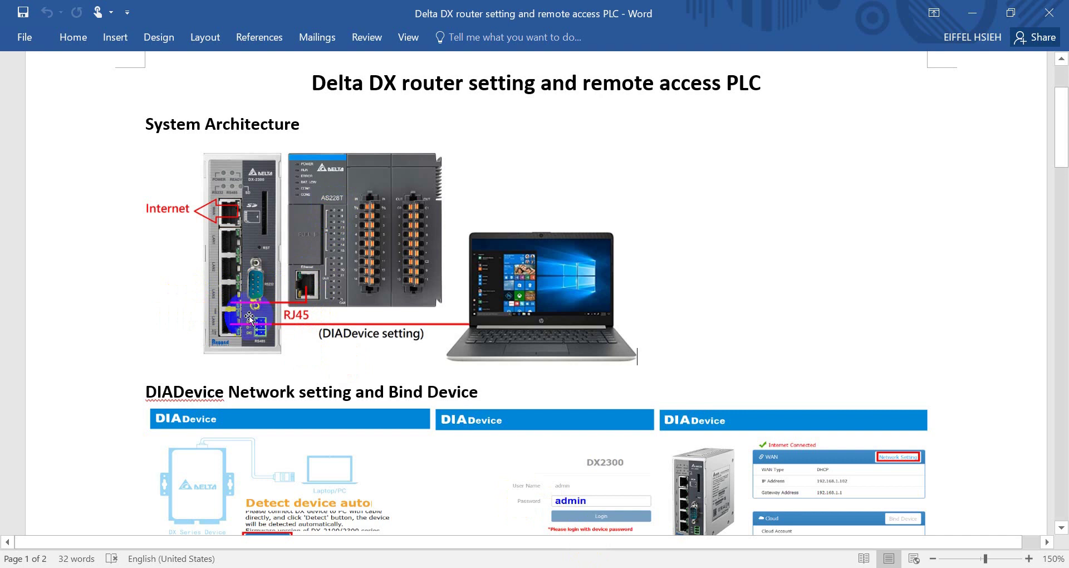
click(533, 312)
click(469, 316)
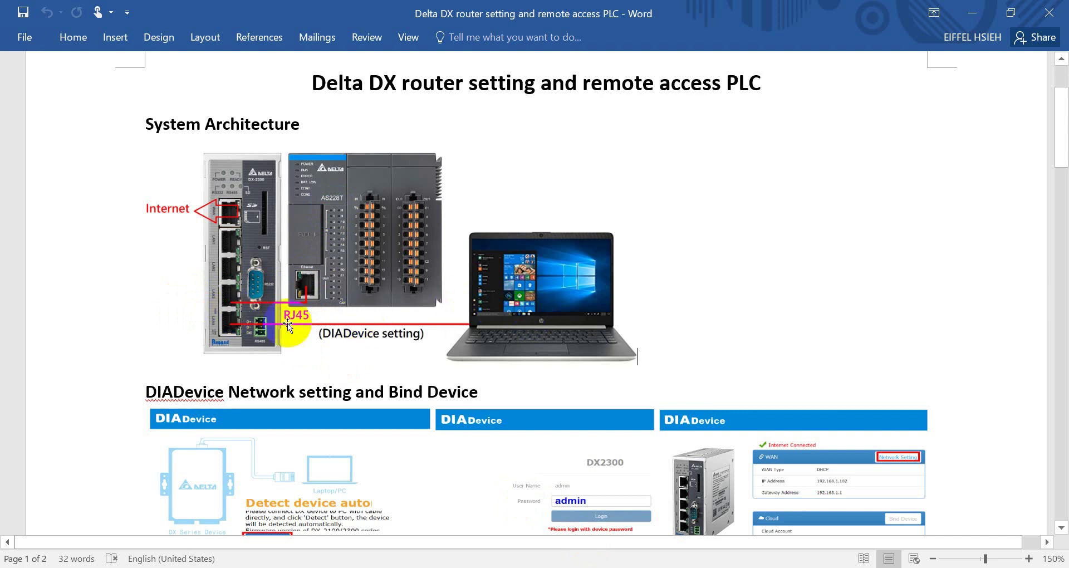
click(346, 318)
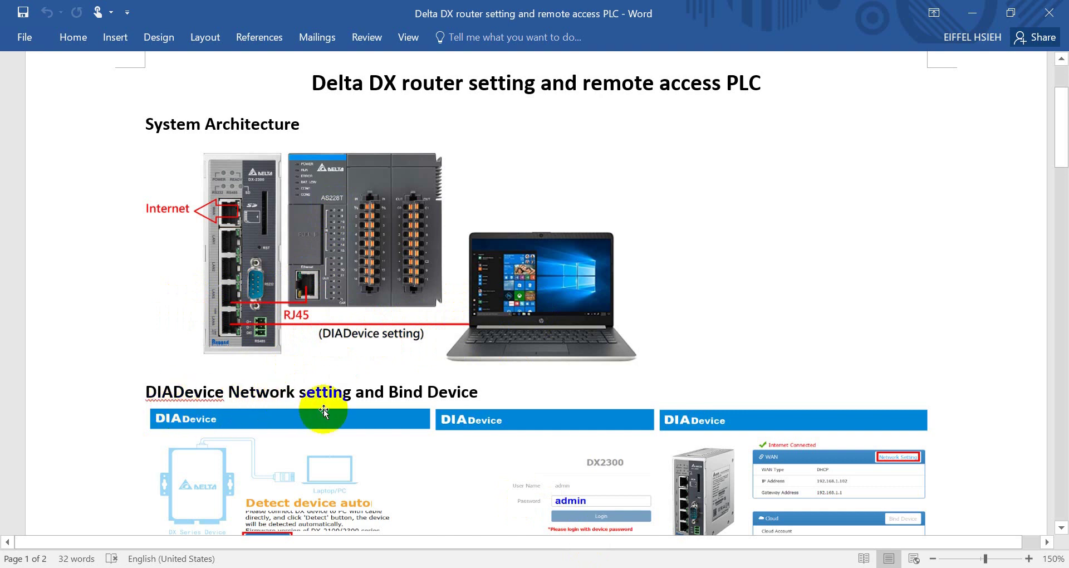
click(412, 306)
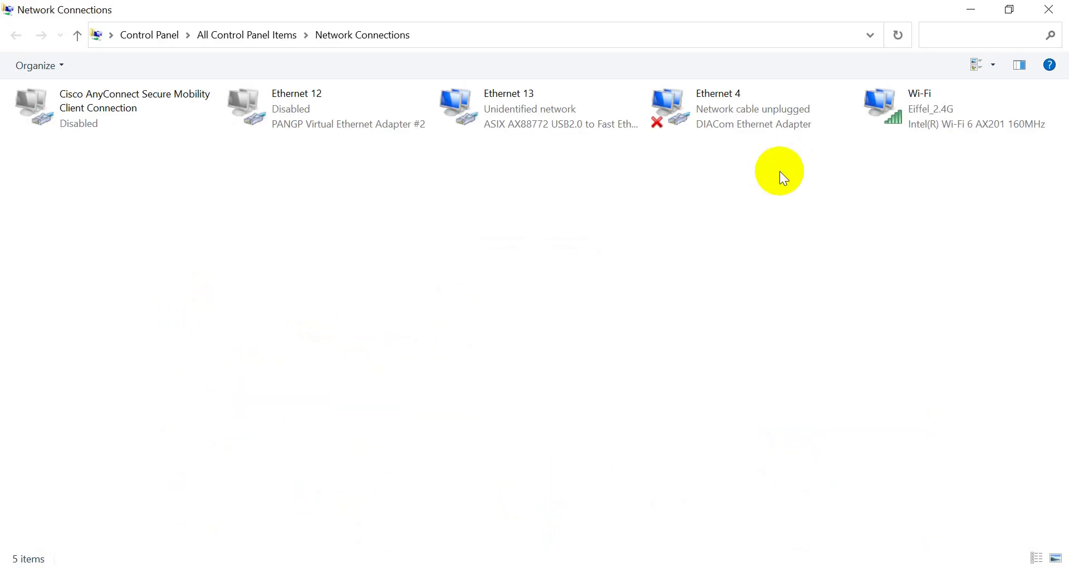
click(532, 123)
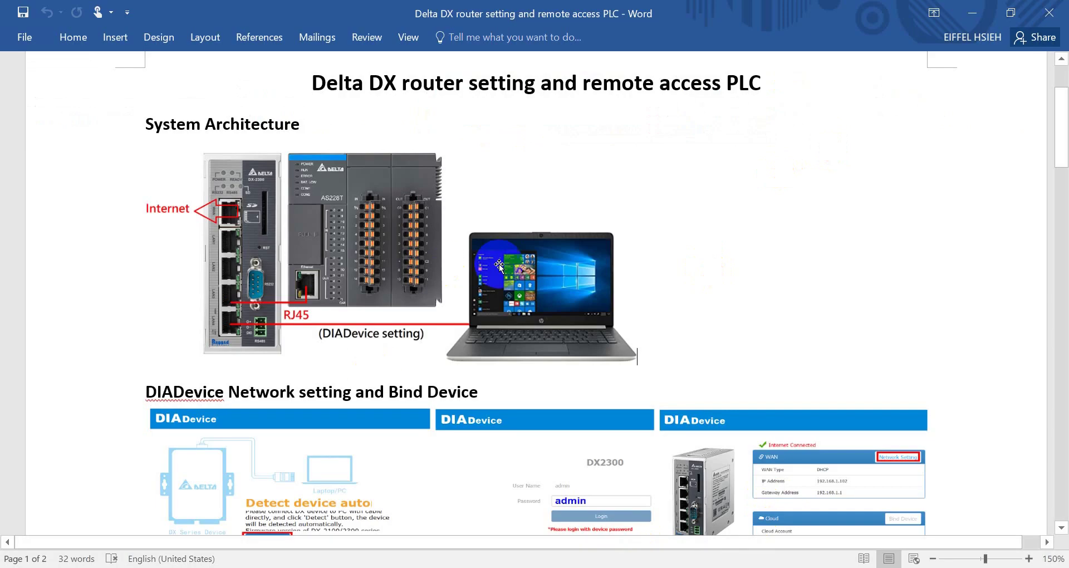
Scroll the Word guide down to the DIADevice Network setting and Bind Device screenshots.
scroll(506, 281, down, 5)
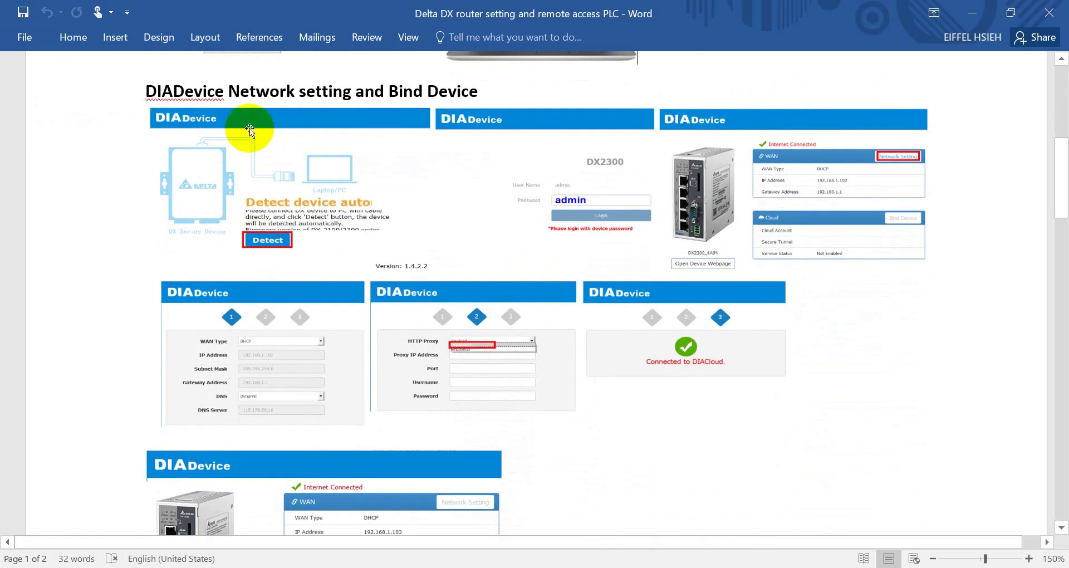
drag(164, 89, 142, 78)
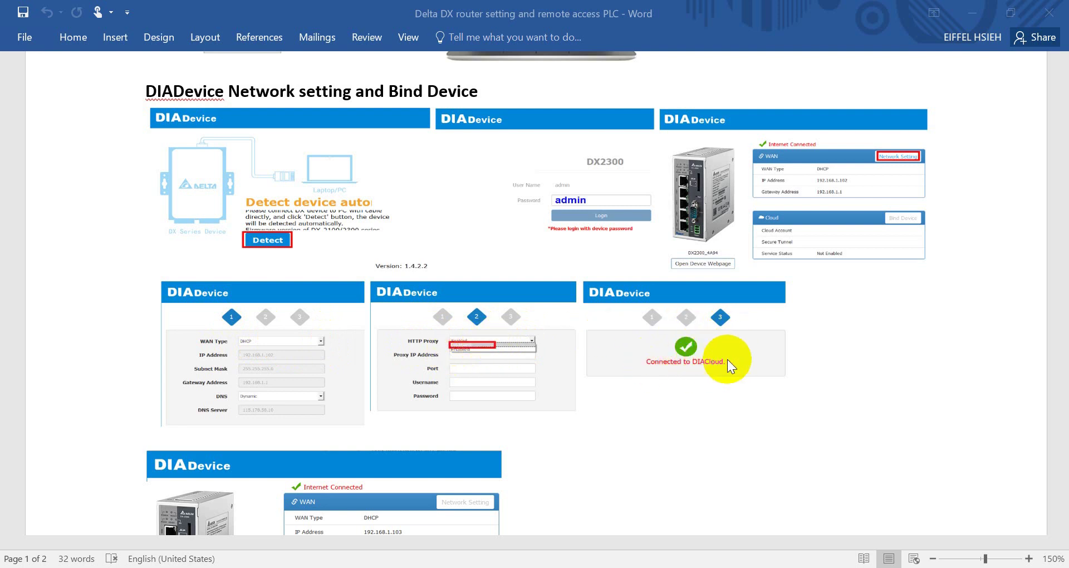
scroll(724, 358, down, 9)
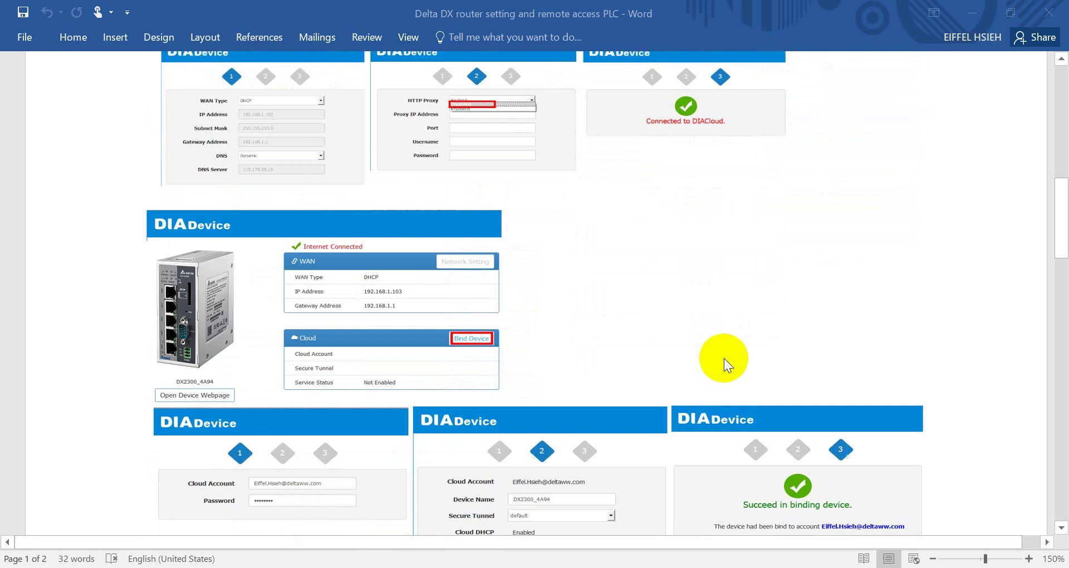
scroll(445, 255, down, 2)
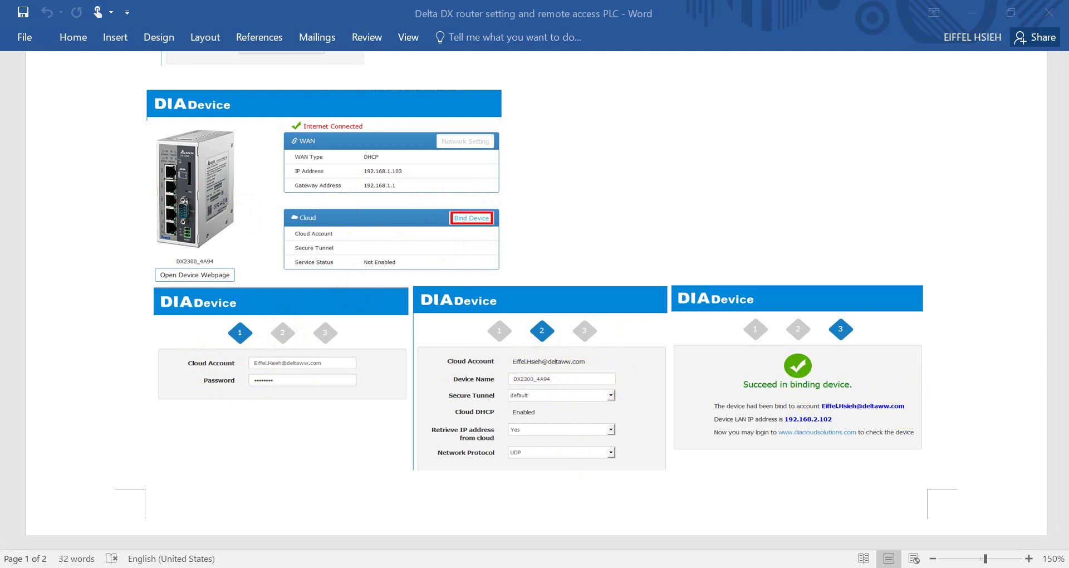
Detect the DX2300 in DIADevice and log in with the device password.
mouse_move(504, 563)
click(504, 506)
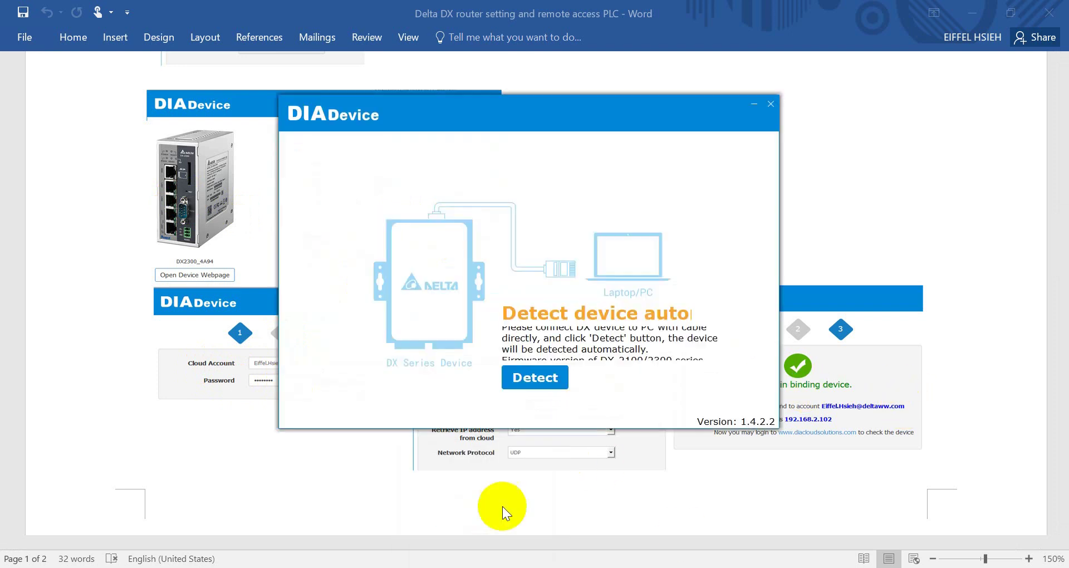
click(530, 375)
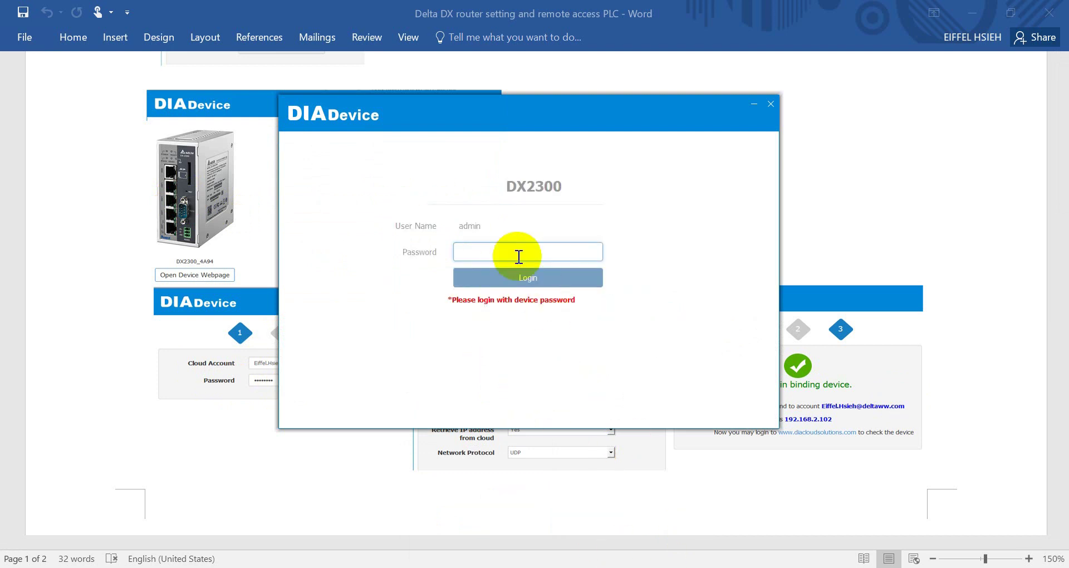
click(518, 252)
text(admin)
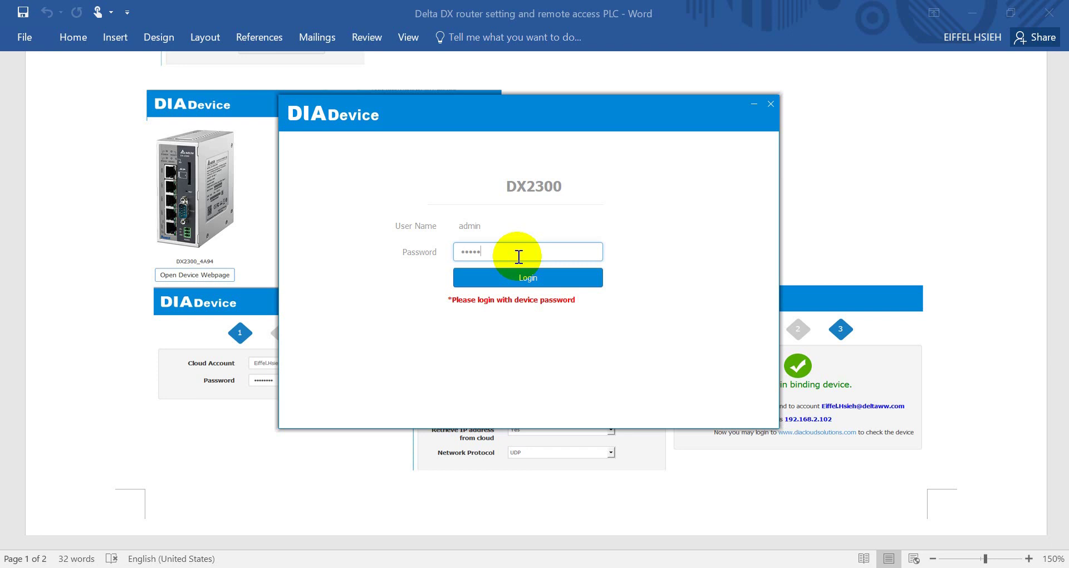
key(Return)
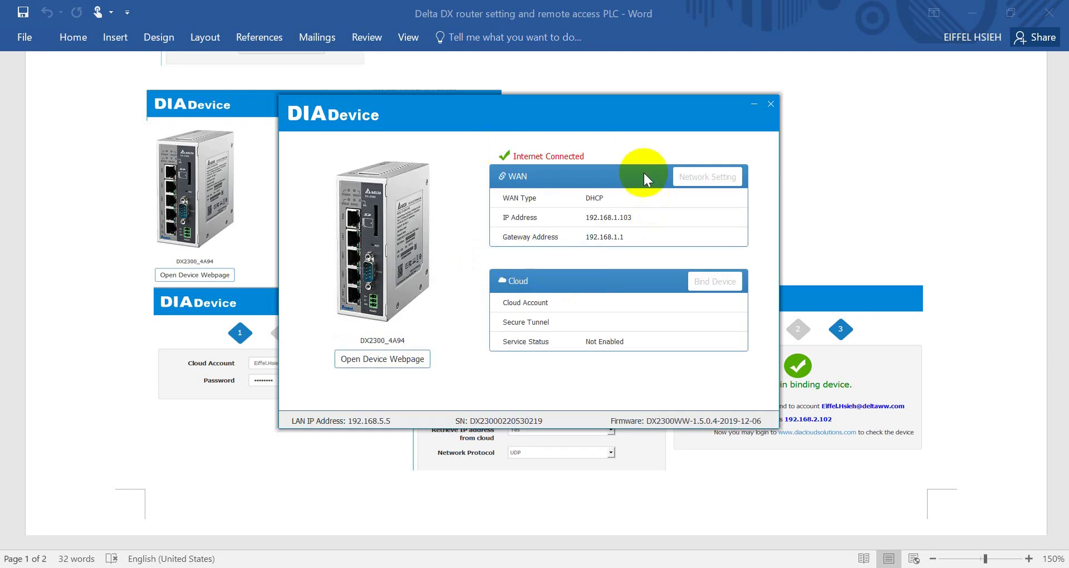
drag(511, 156, 612, 158)
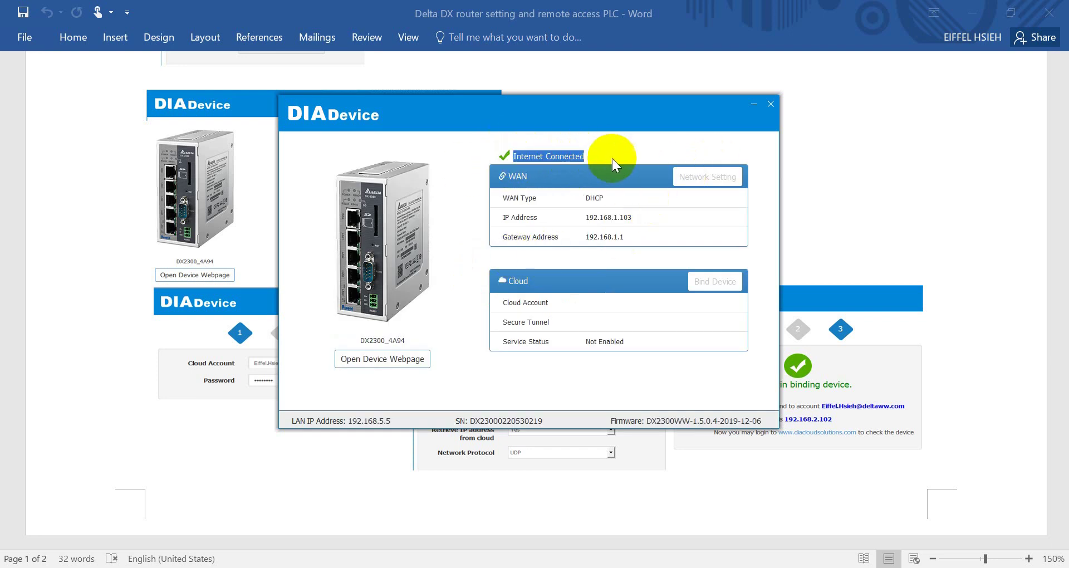
Apply the WAN network settings with HTTP Proxy left Disabled and finish the wizard.
click(703, 179)
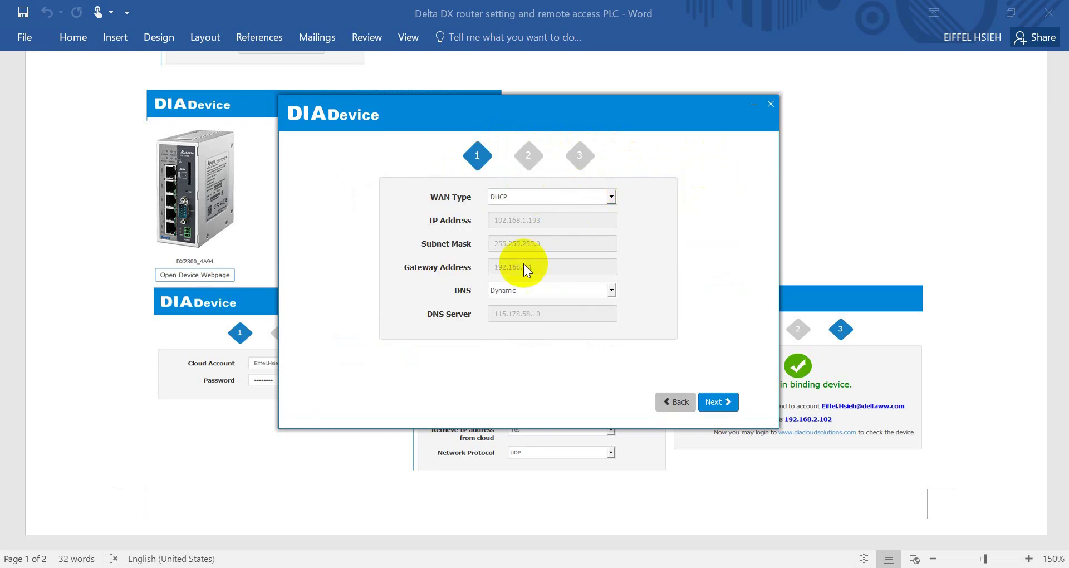
click(669, 398)
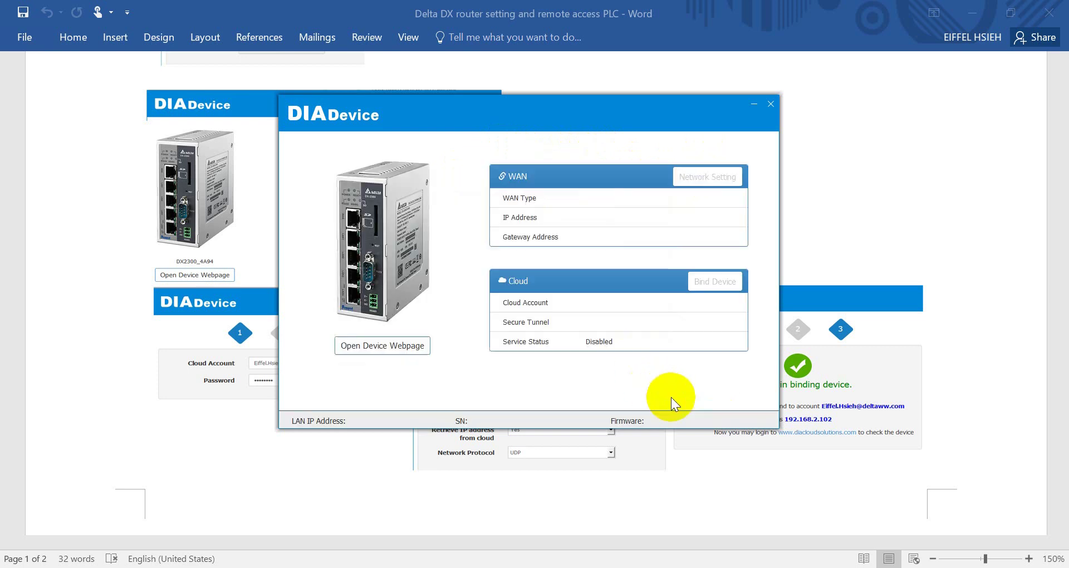
click(712, 178)
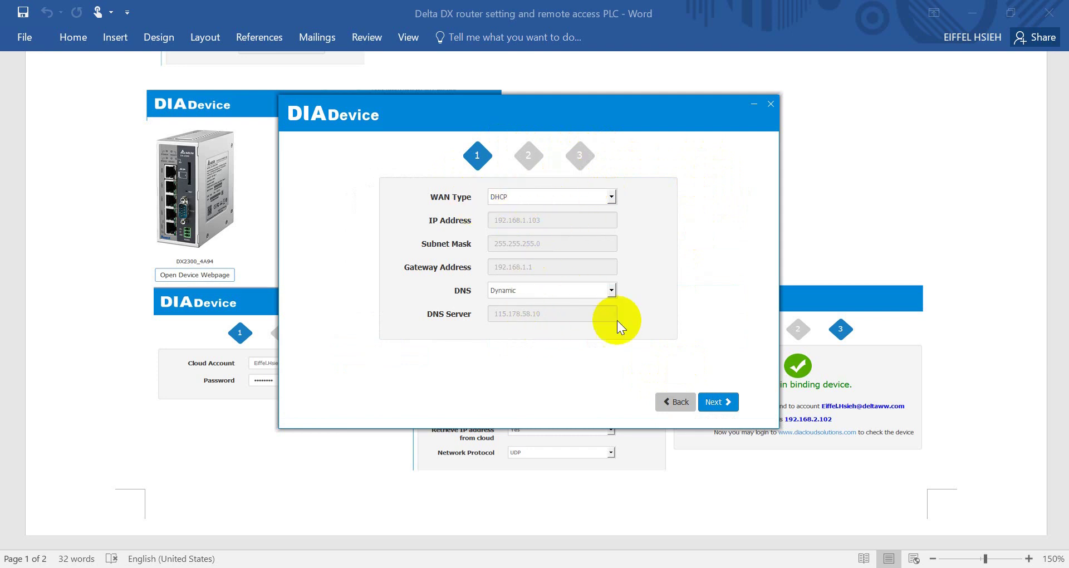
click(716, 401)
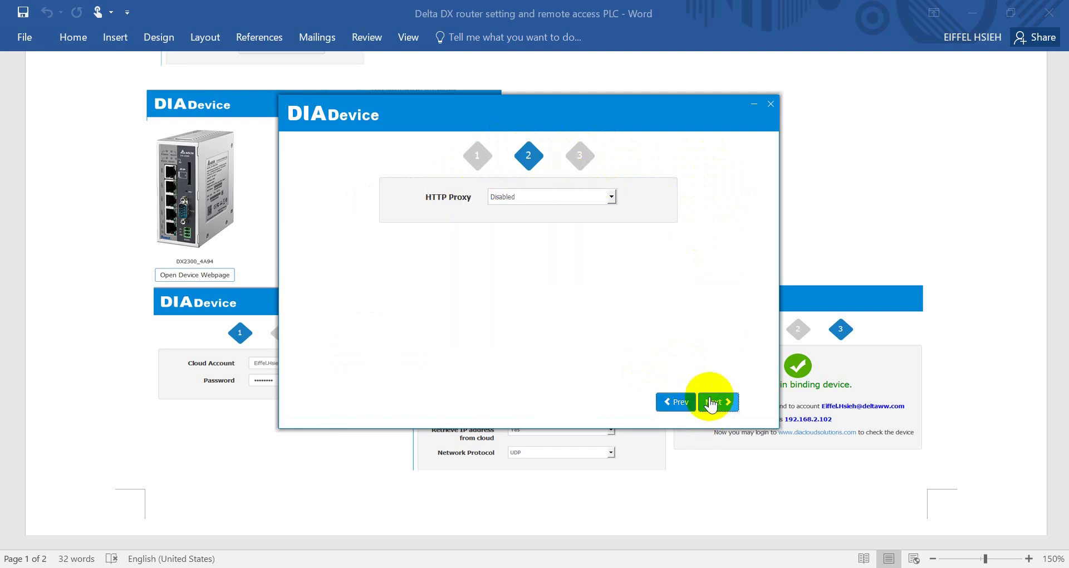
click(583, 200)
click(538, 211)
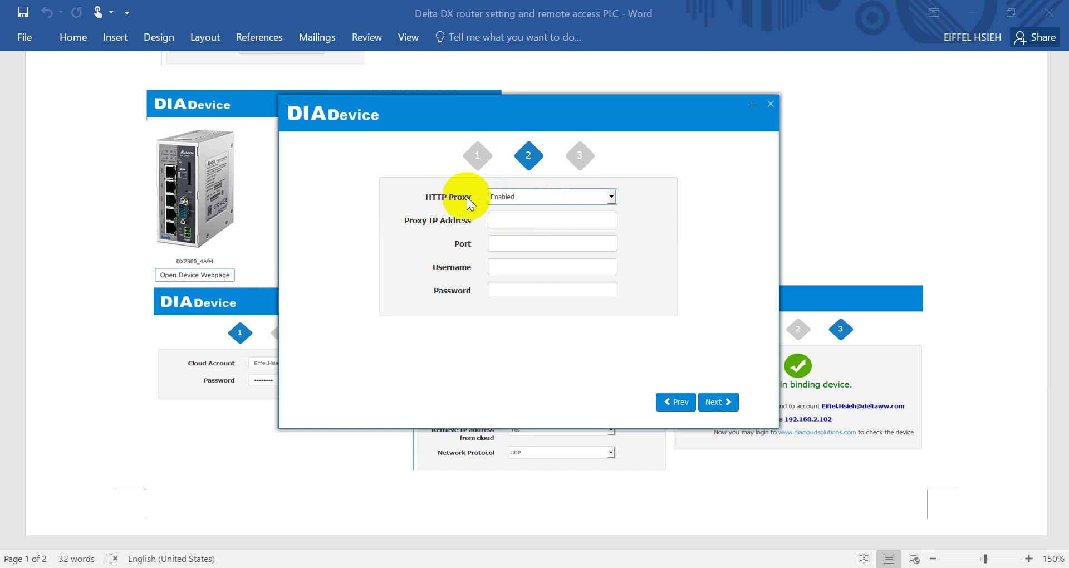
click(557, 197)
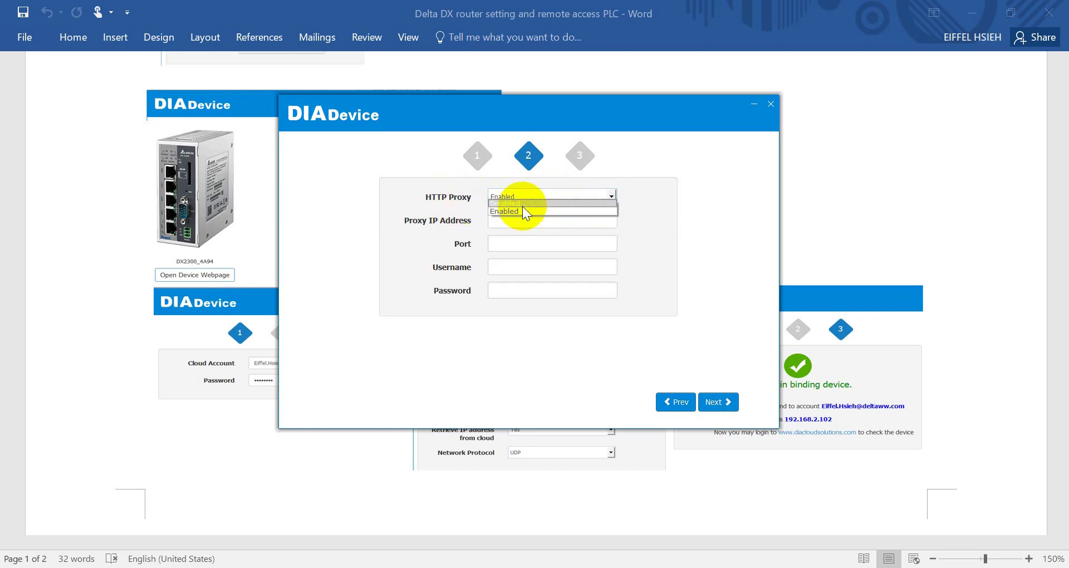
click(522, 205)
click(714, 402)
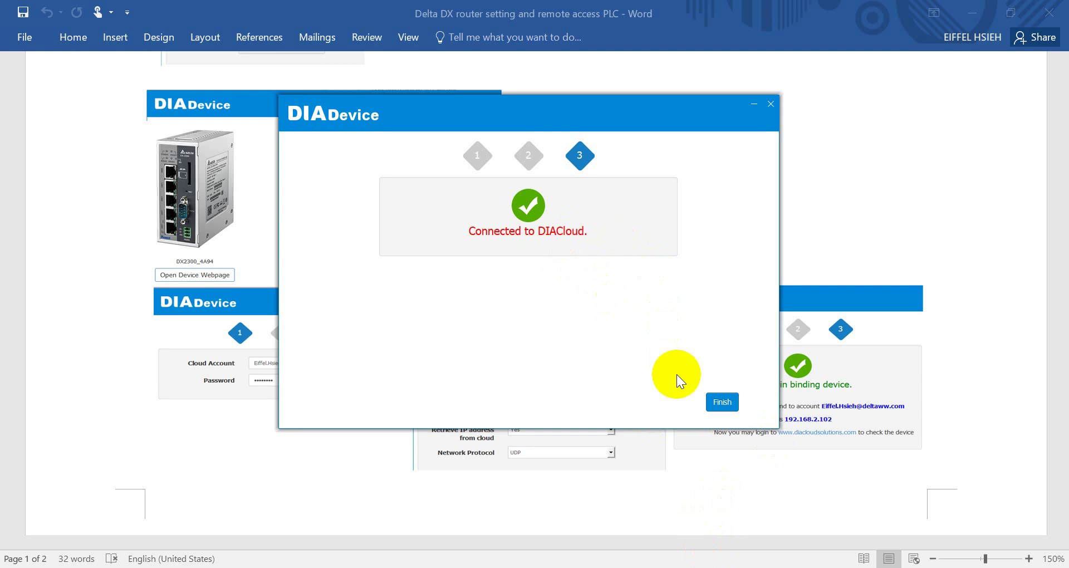
click(723, 402)
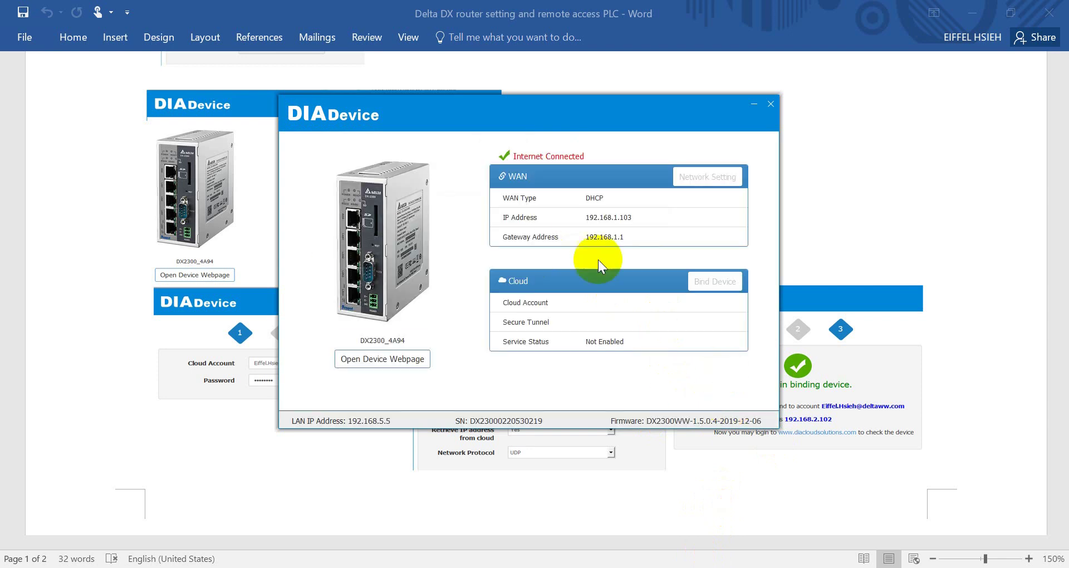
Bind the DX2300_4A94 router to DIACloud using the cloud account e-mail and password.
click(720, 287)
click(518, 199)
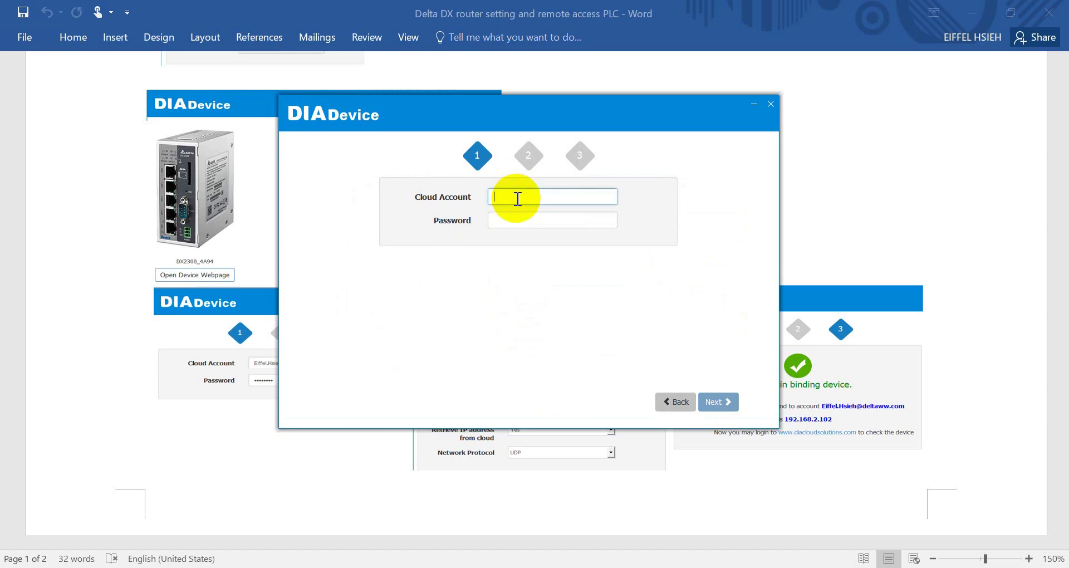
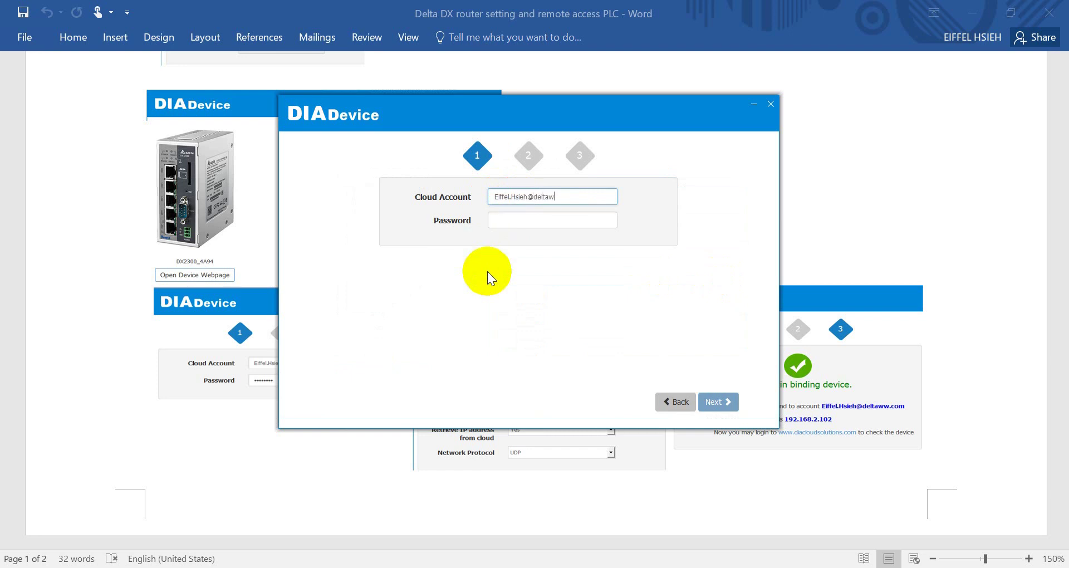
key(Tab)
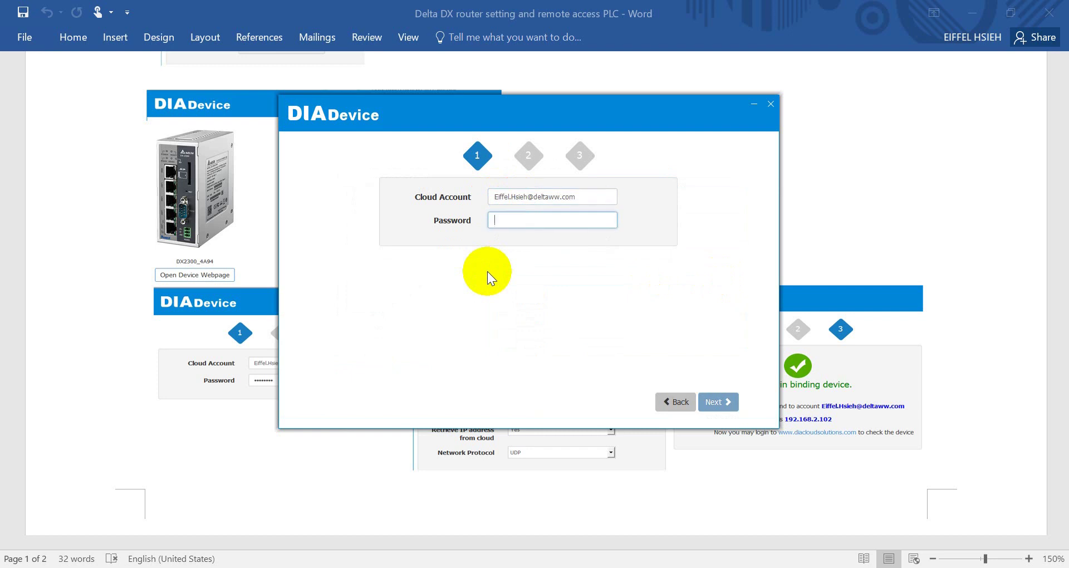
text(****)
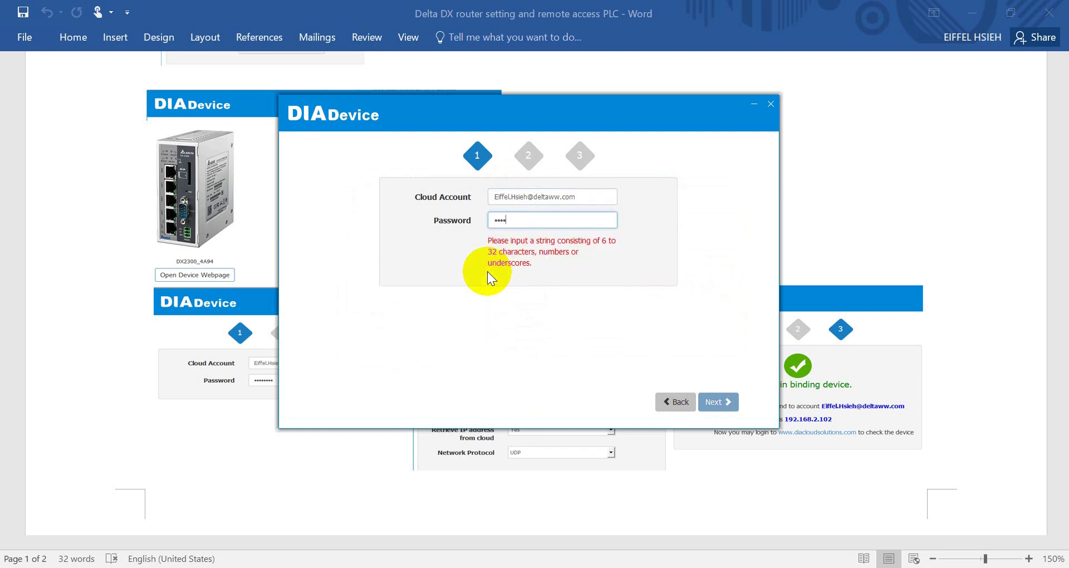
text(****)
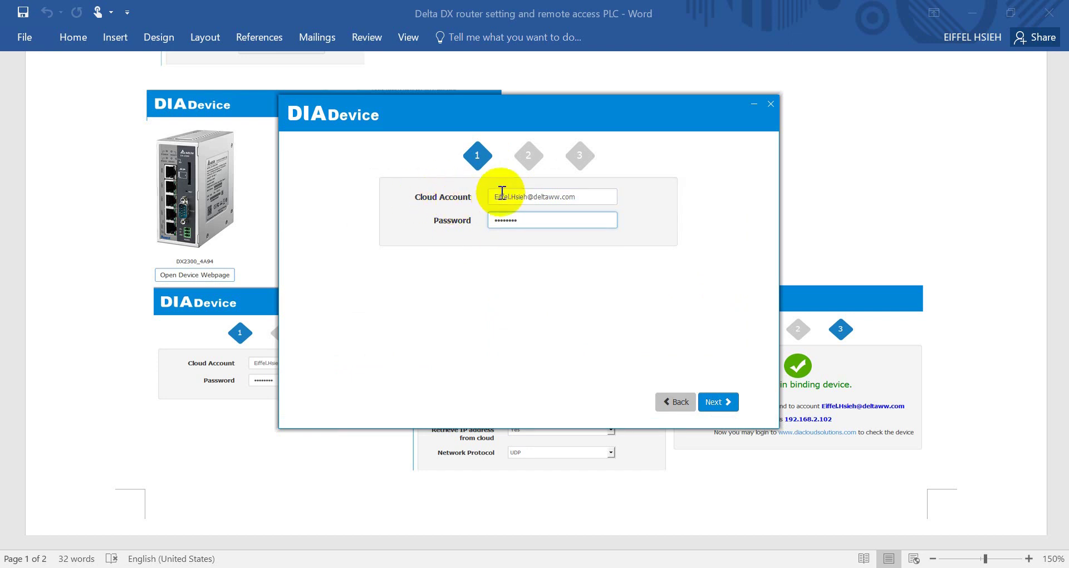
click(717, 408)
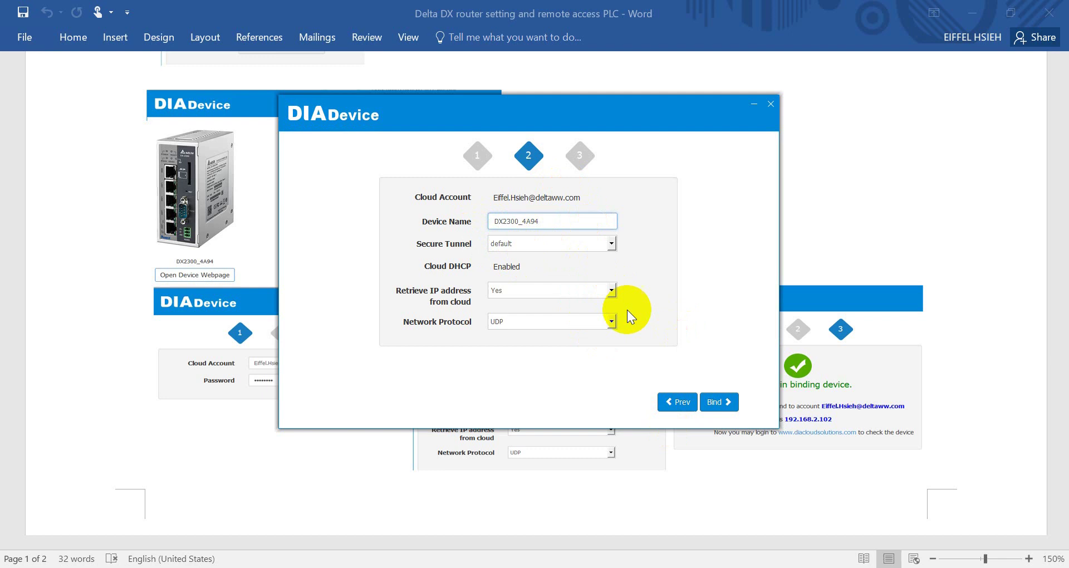
click(718, 408)
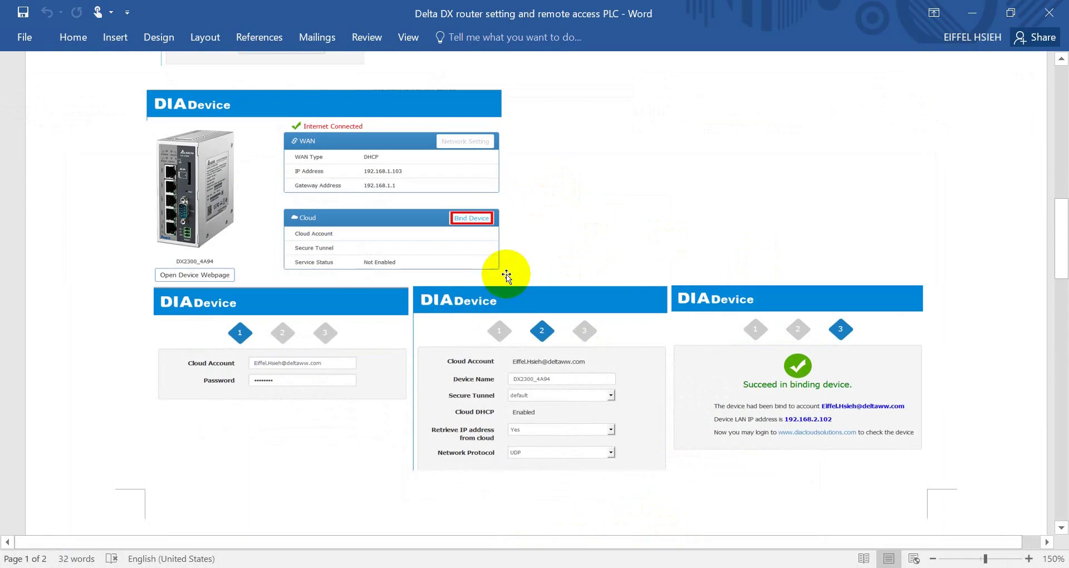
Scroll the guide to the 'Access to DIACloud' heading and highlight it.
scroll(583, 305, down, 10)
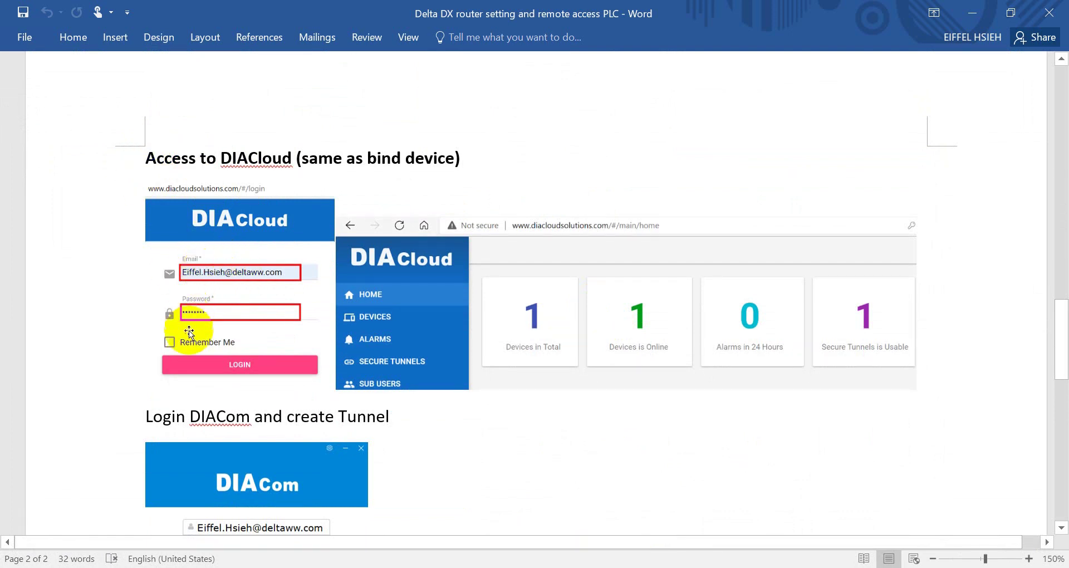
drag(319, 161, 365, 159)
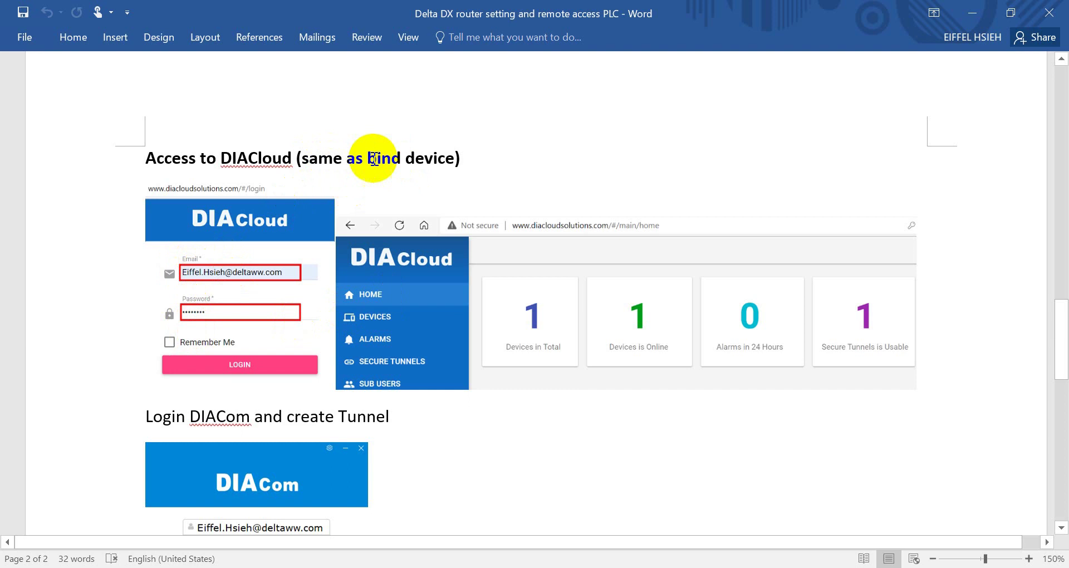
click(425, 259)
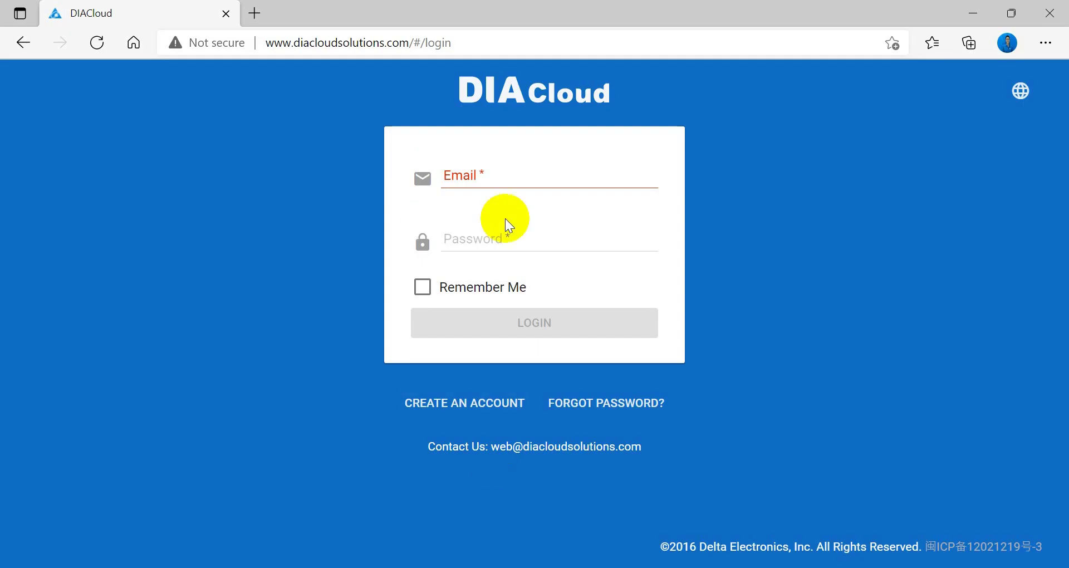
Sign in to DIACloud with the saved account e-mail and the account password.
click(513, 180)
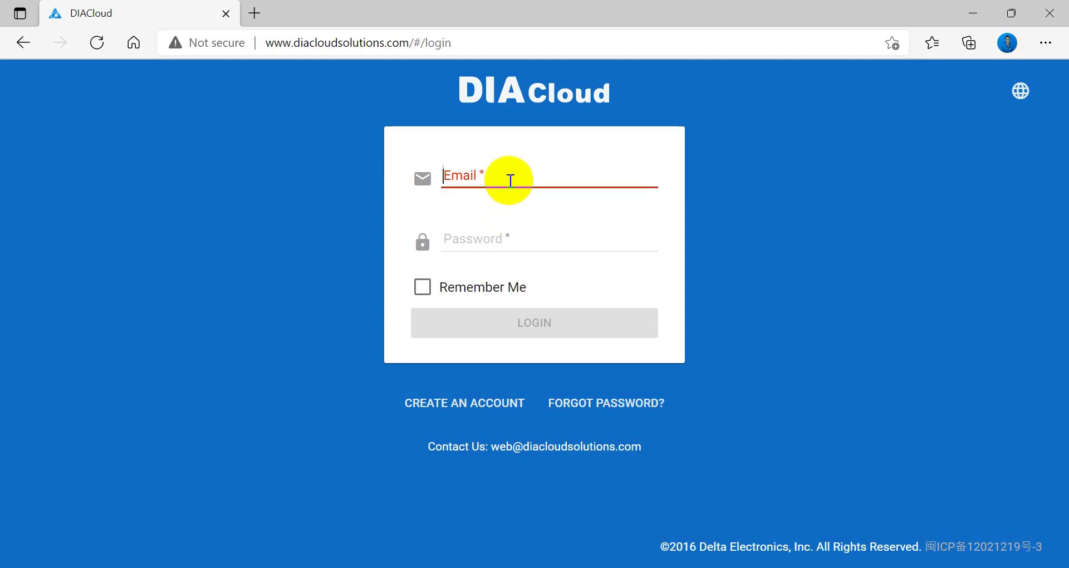
click(514, 230)
click(517, 240)
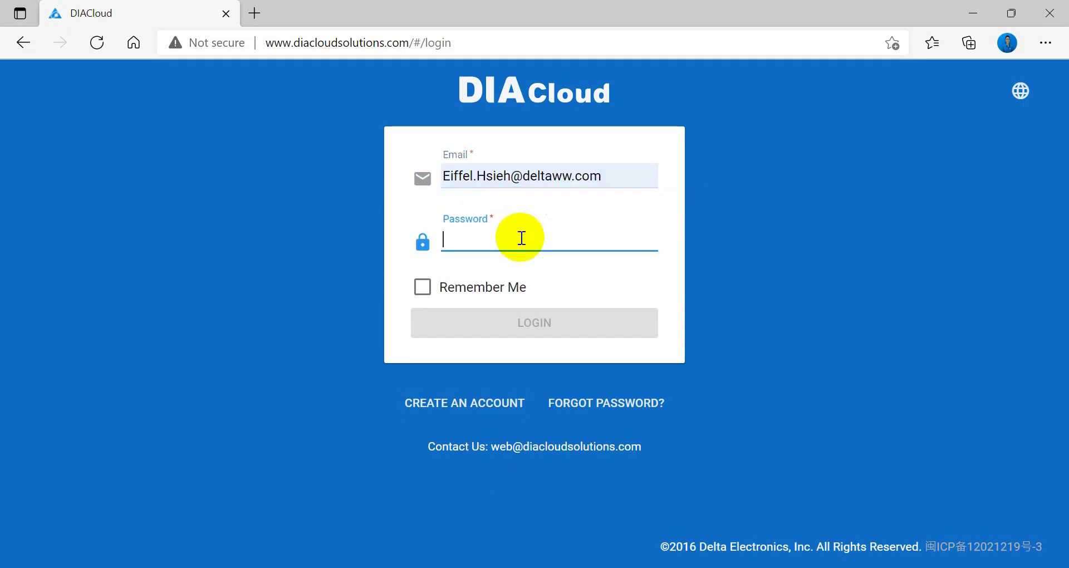
text(••••••)
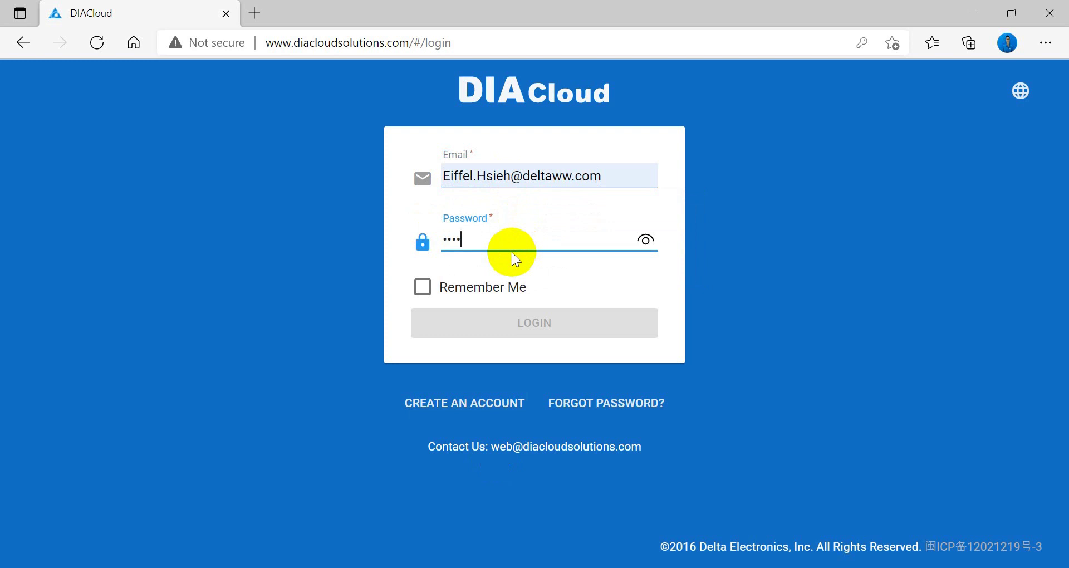
text(••)
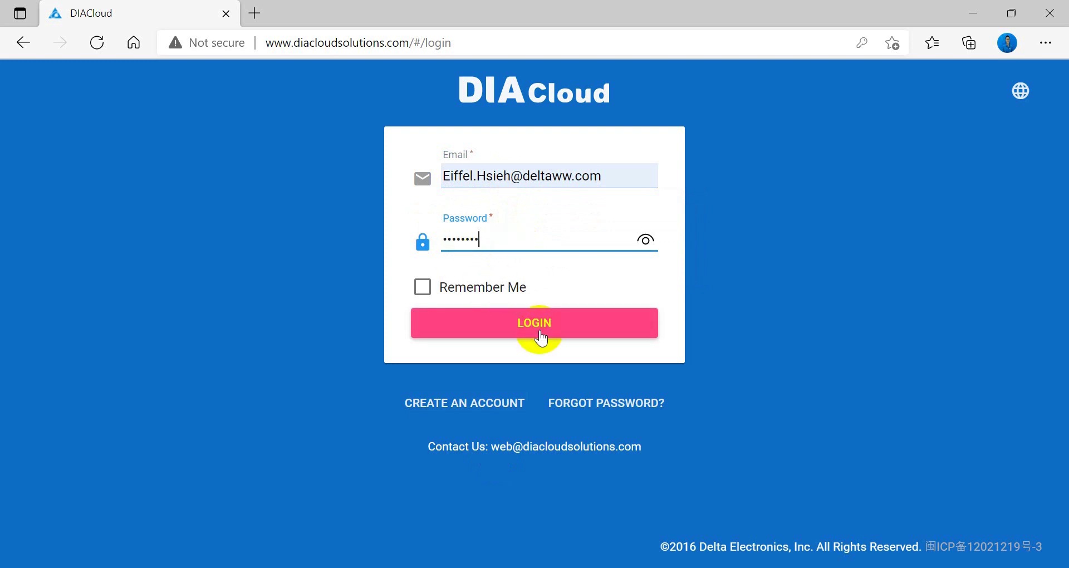
click(539, 333)
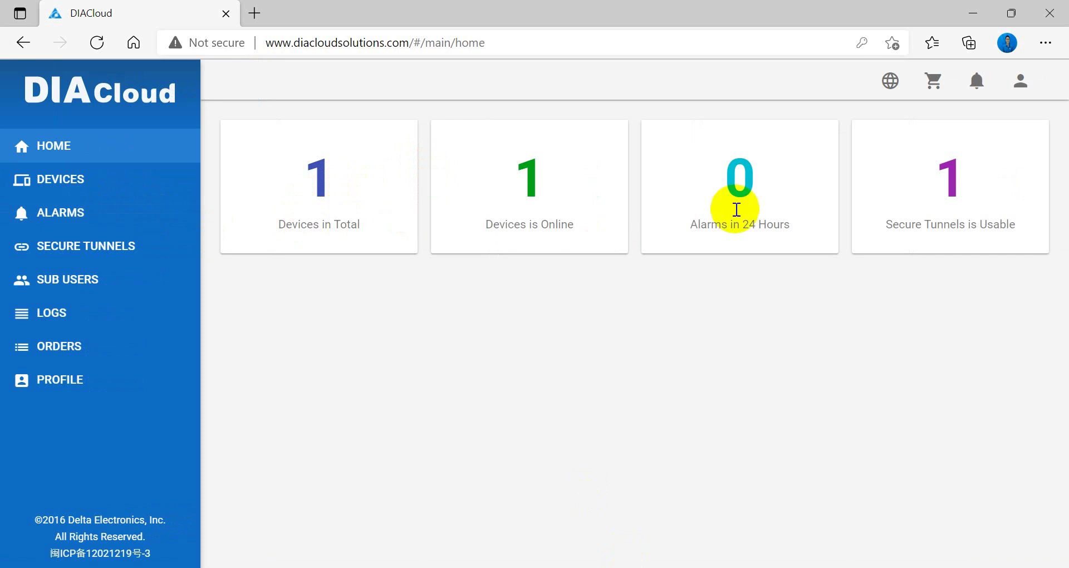
Check DX2300_4A94 in the DEVICES and ALARMS lists and view its REGISTERS.
click(66, 192)
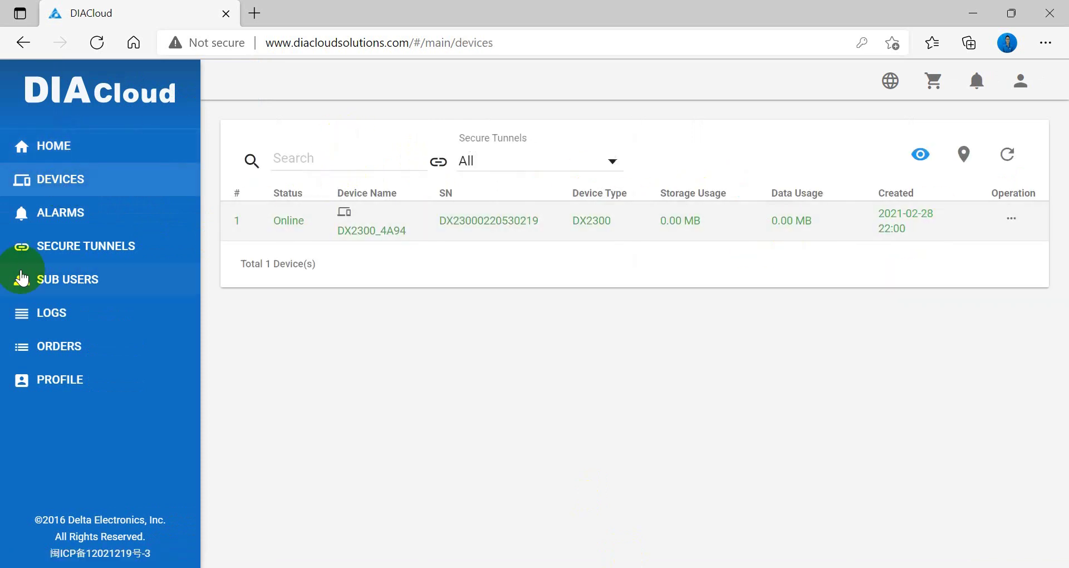
click(90, 215)
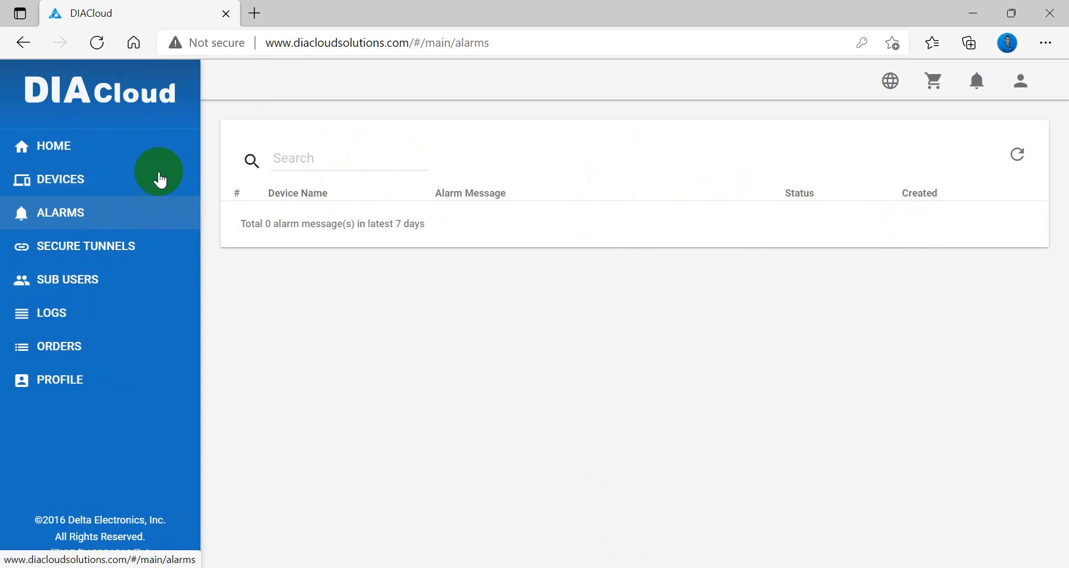
click(68, 159)
click(55, 192)
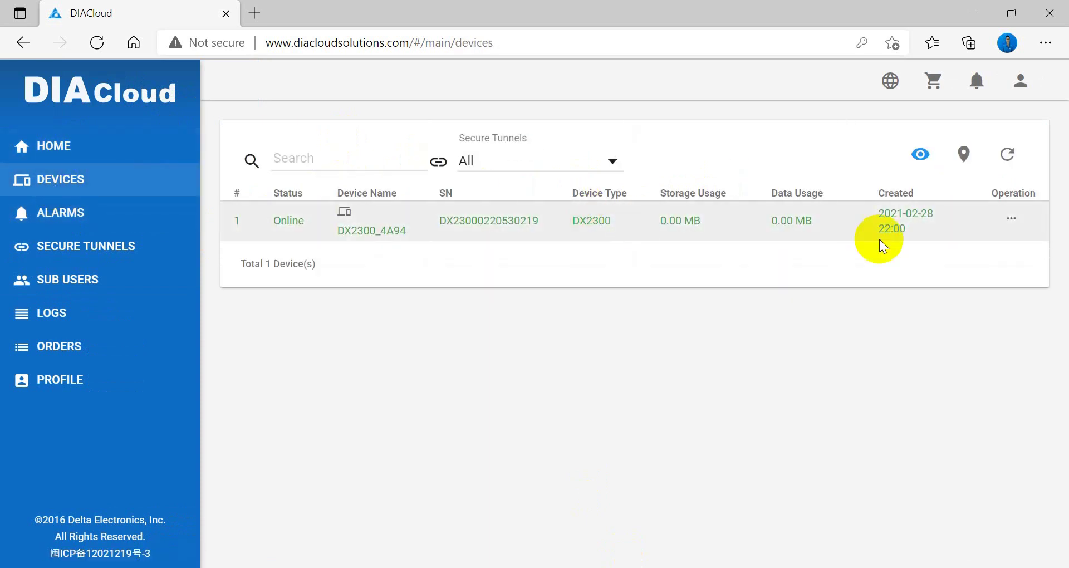
click(1011, 226)
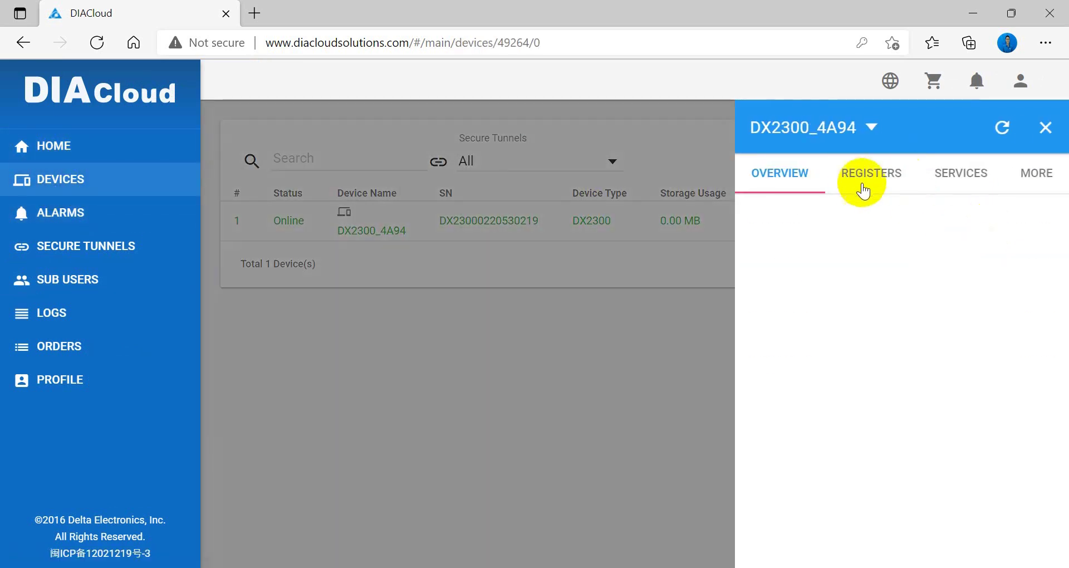
click(858, 184)
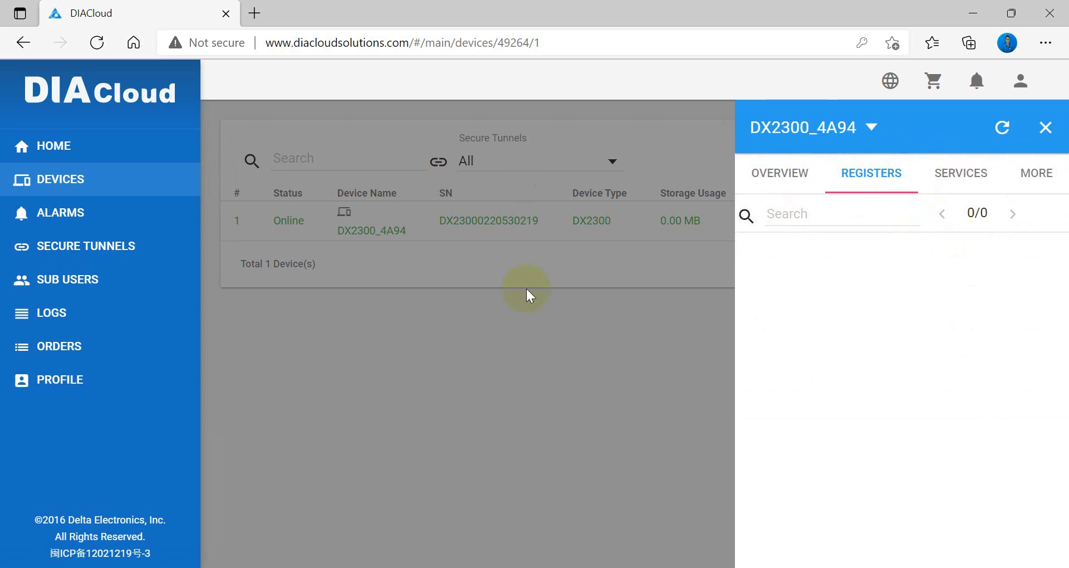
click(551, 385)
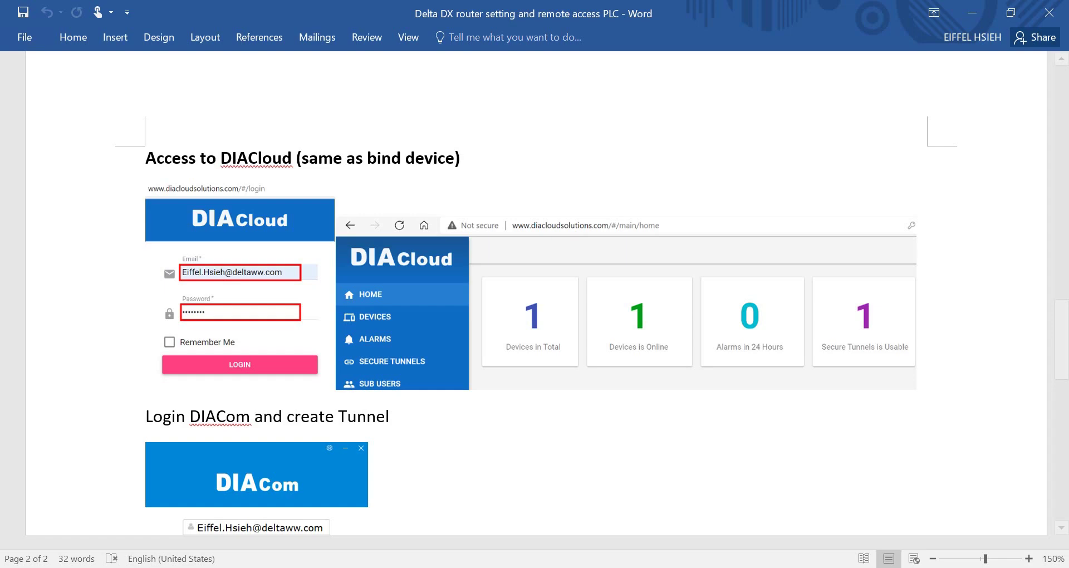
scroll(673, 342, down, 5)
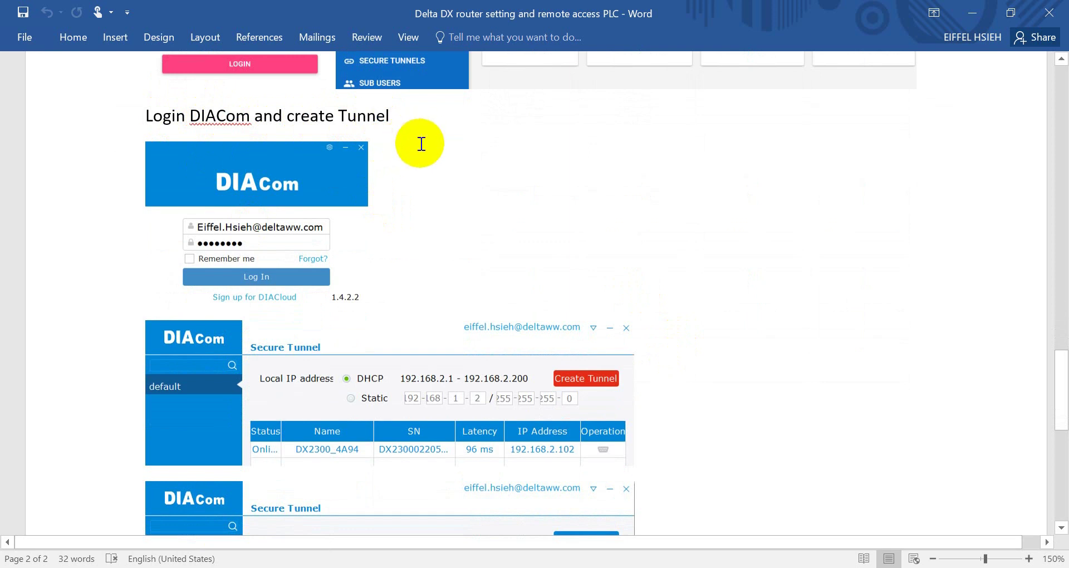
Scroll the Word guide to the 'Login DIACom and create Tunnel' section.
scroll(251, 231, up, 5)
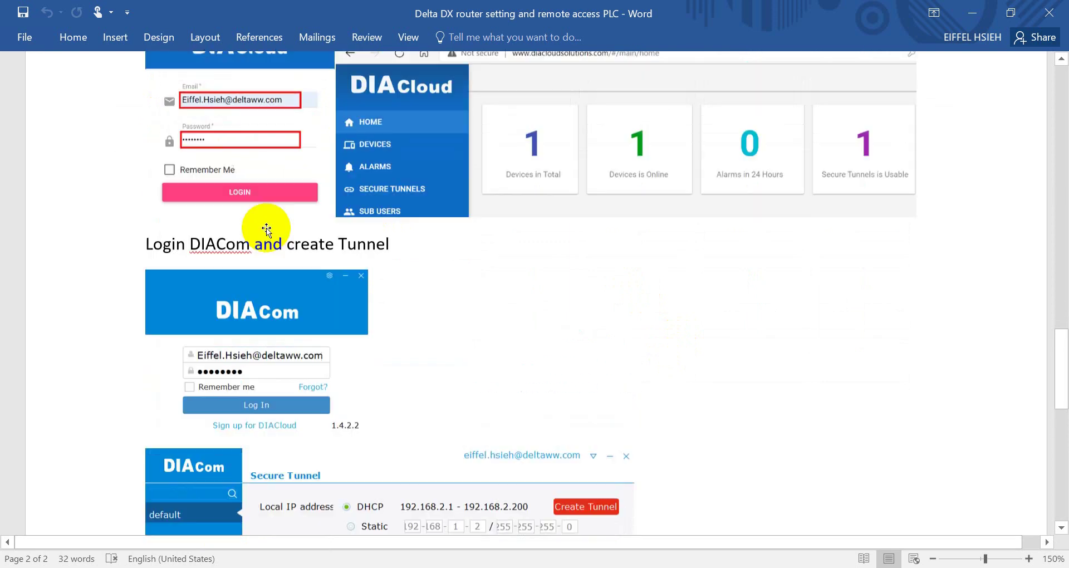
scroll(215, 312, down, 4)
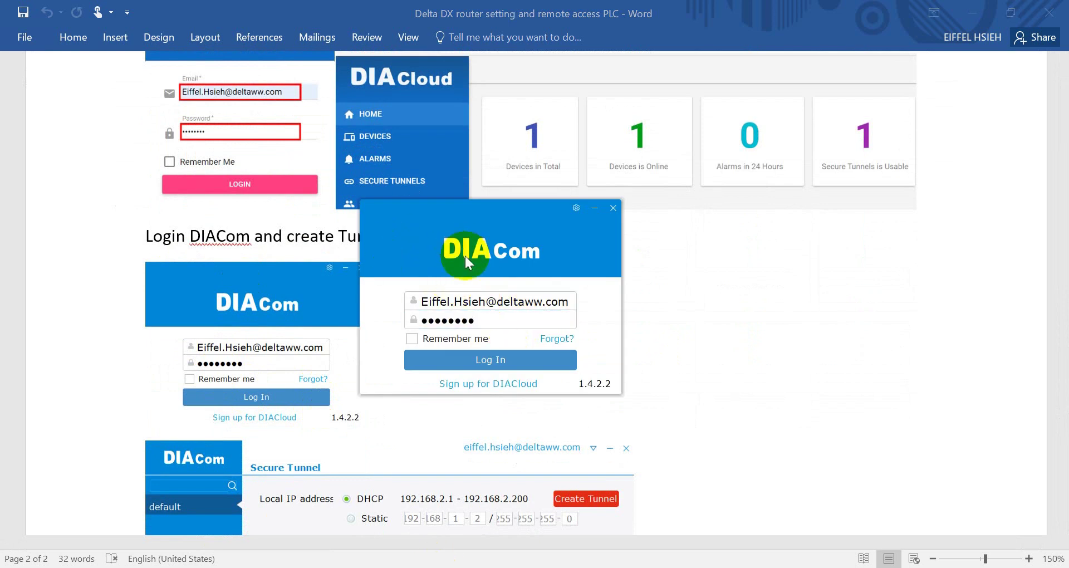
Log in to DIACom and create the secure tunnel to DX2300_4A94 at local IP 192.168.2.77.
click(483, 362)
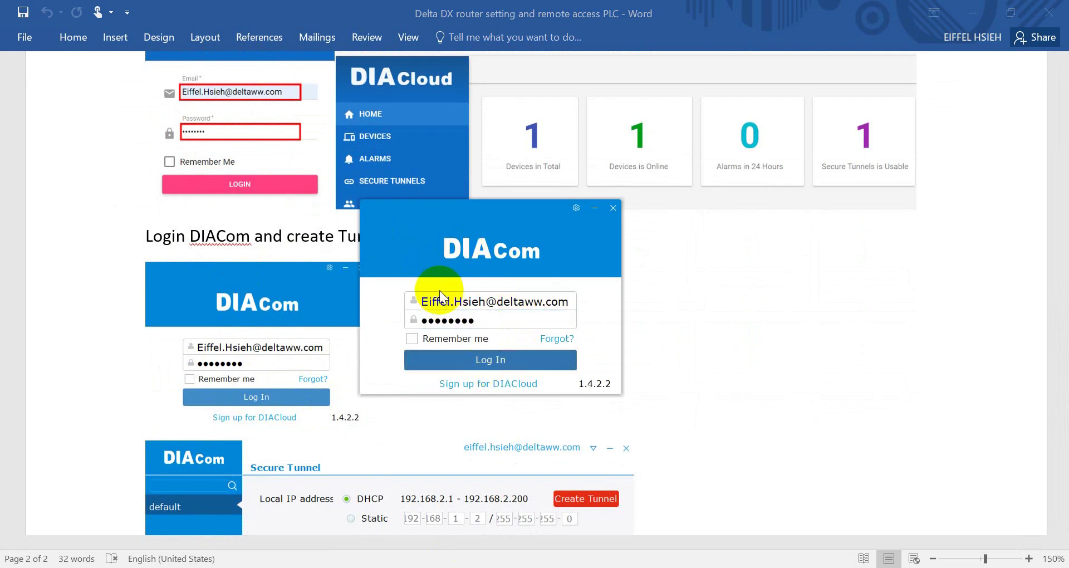
drag(429, 301, 571, 301)
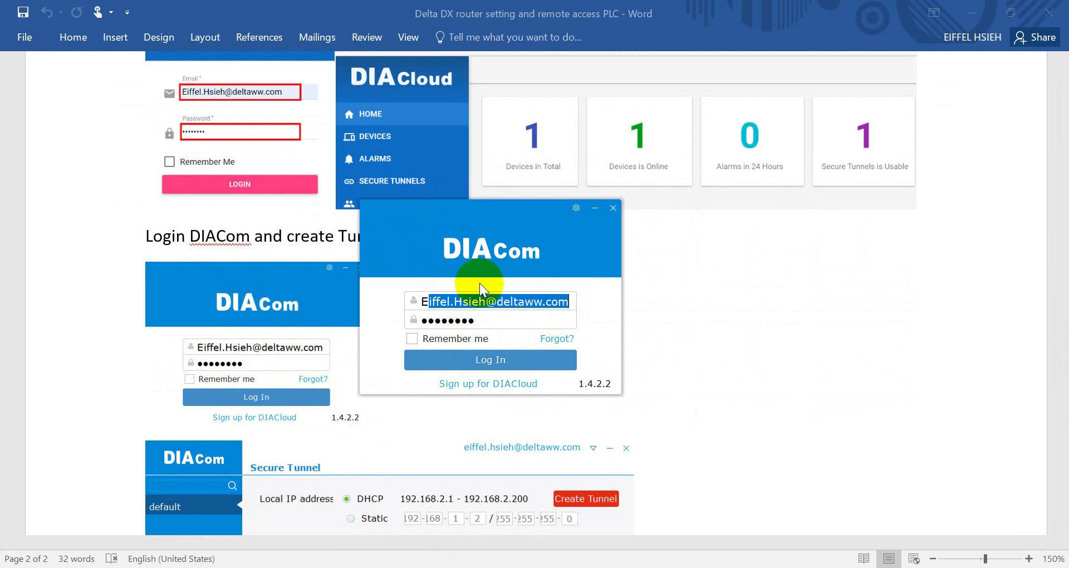
click(490, 359)
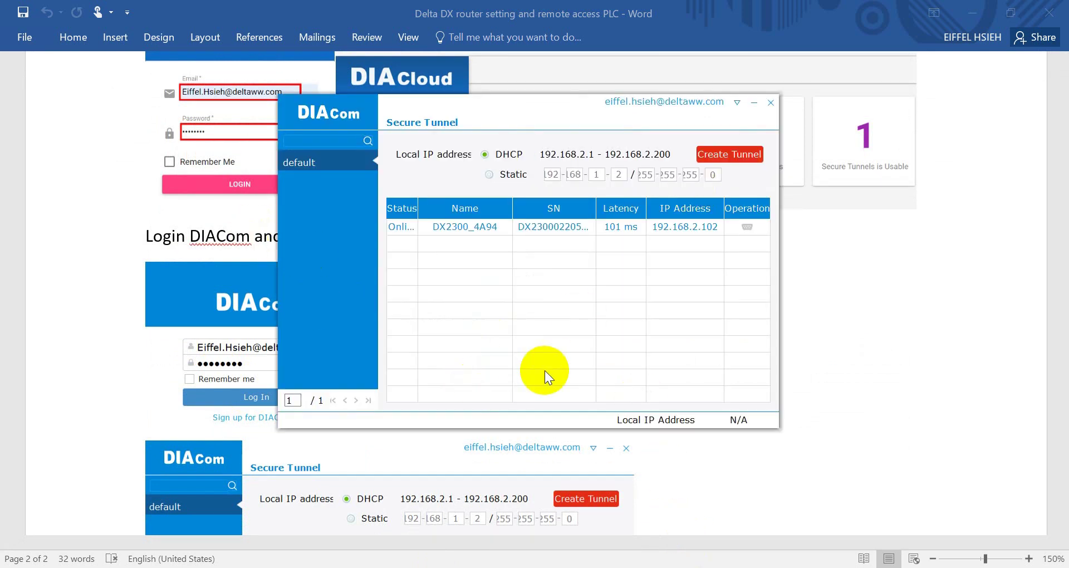
click(720, 155)
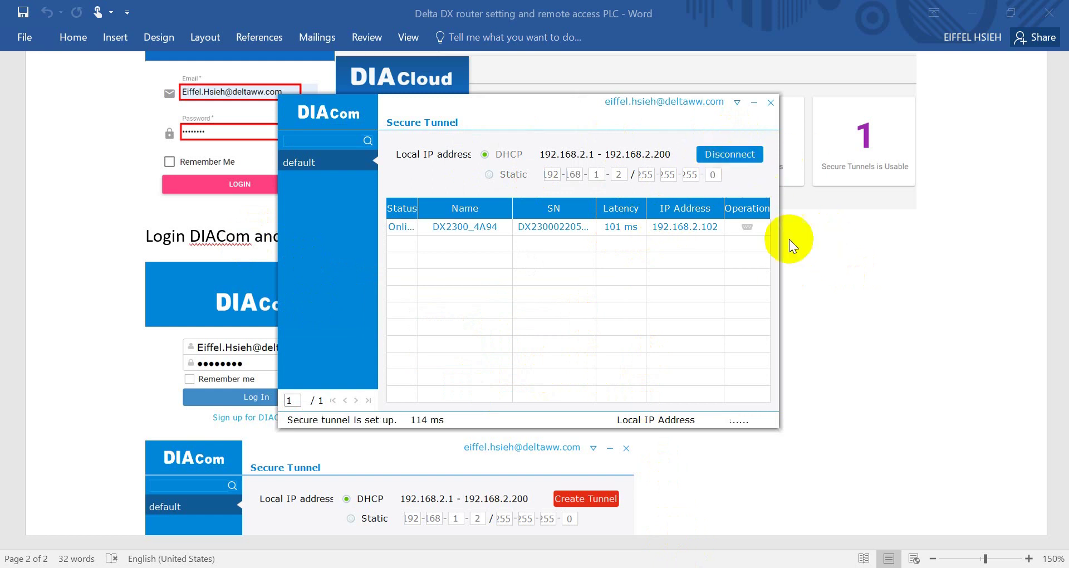
scroll(790, 239, down, 5)
drag(599, 115, 737, 129)
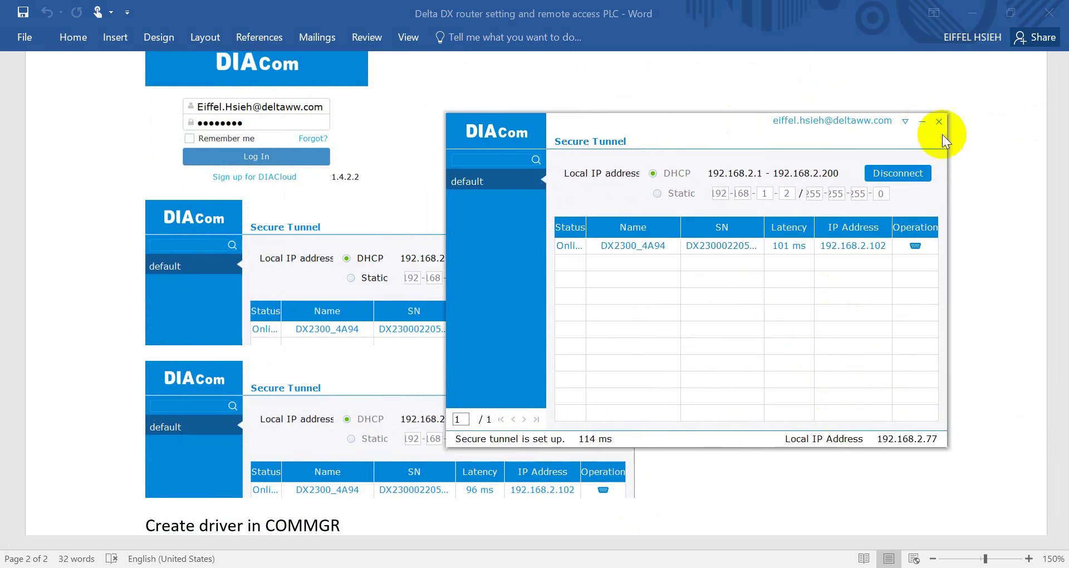
Minimize DIACom, scroll to the 'Create driver in COMMGR' steps, and switch to COMMGR.
click(921, 121)
scroll(845, 325, down, 5)
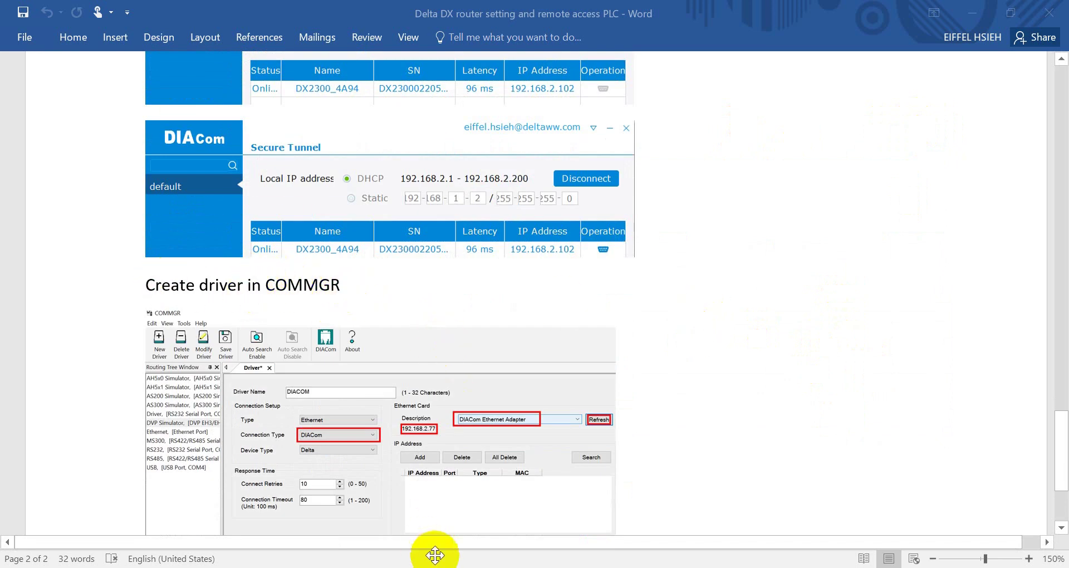
click(396, 565)
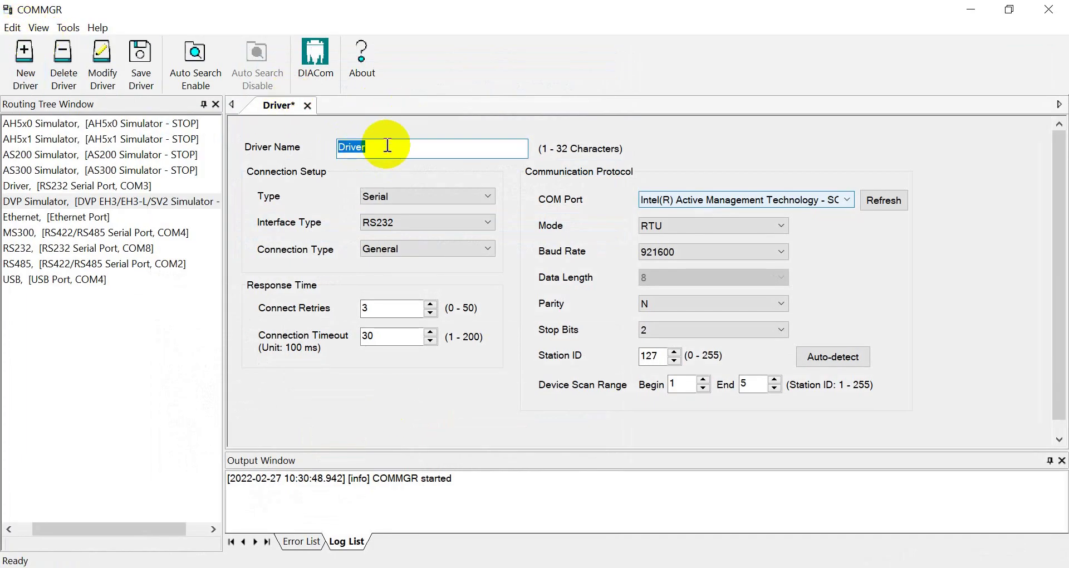
Name the driver DIACOM with Ethernet type and DIACom connection, then refresh adapters and search PLCs.
text(DIACOM)
click(385, 201)
click(412, 236)
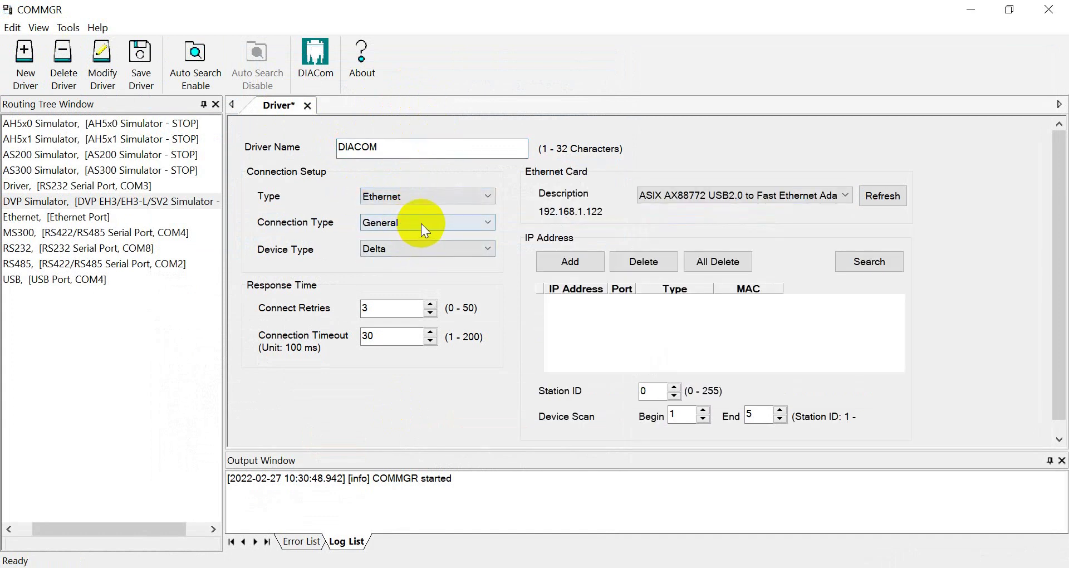
click(421, 223)
click(402, 252)
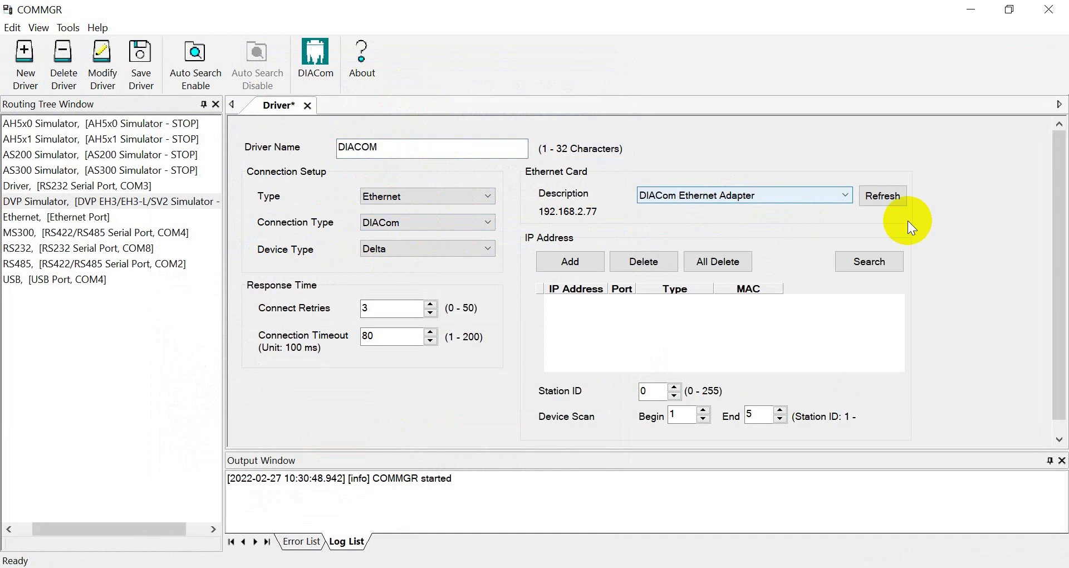
click(884, 199)
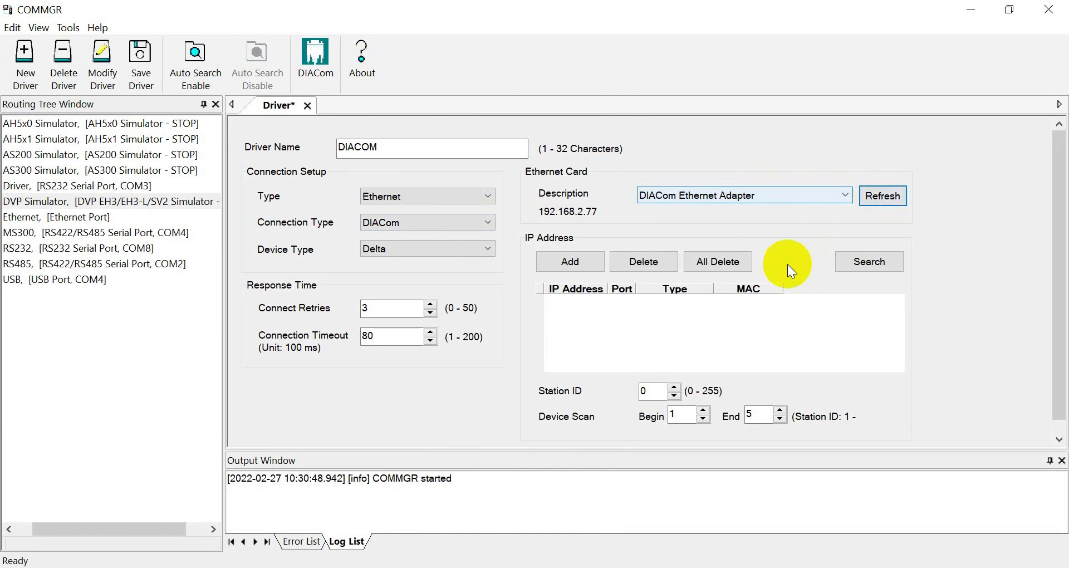
click(870, 265)
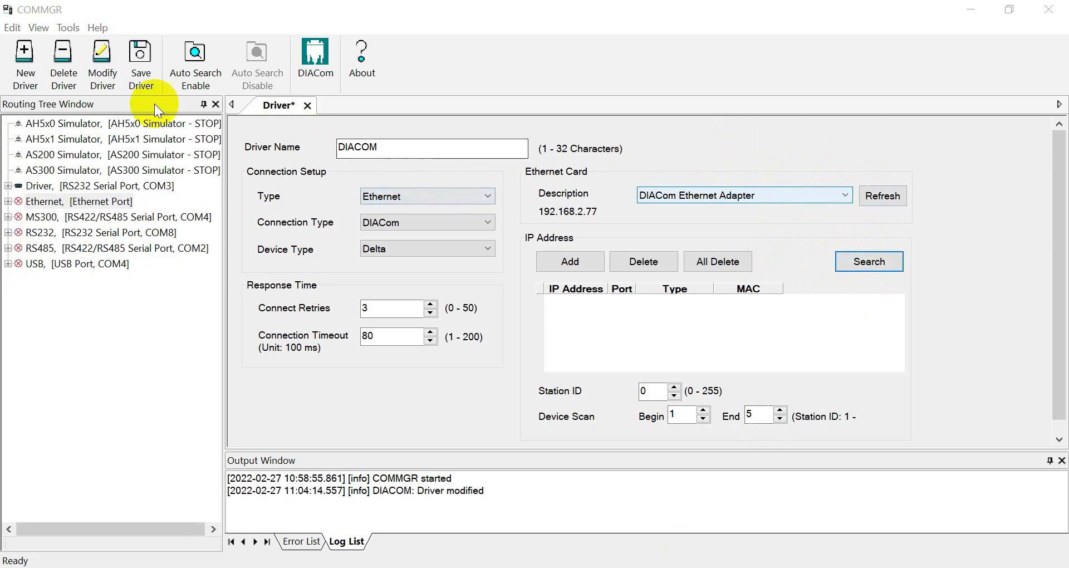
Save the DIACOM driver and search via DIACom, finding the AS228T-A PLC at 192.168.2.5.
click(141, 72)
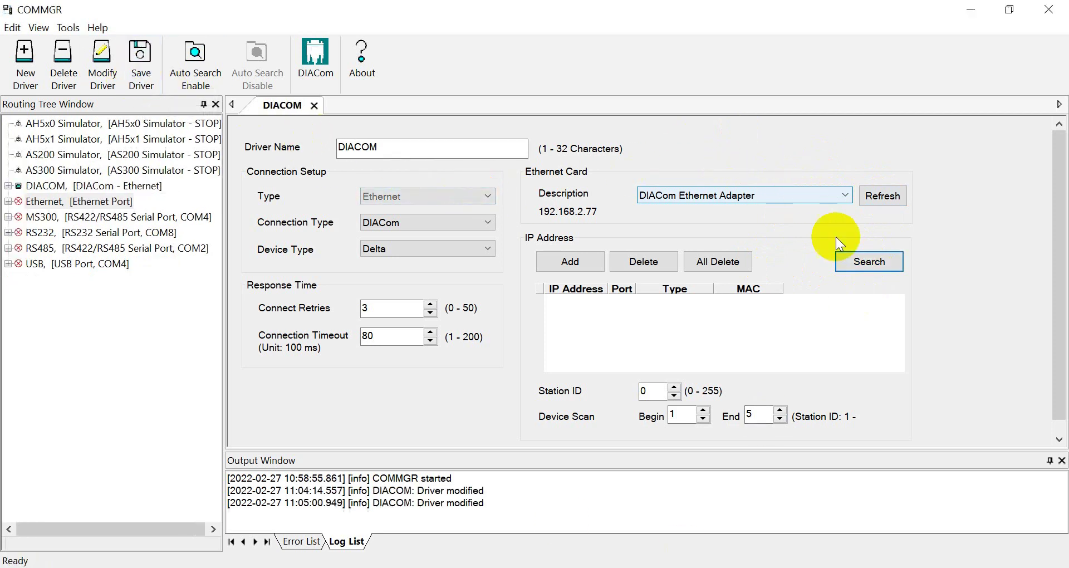
click(881, 261)
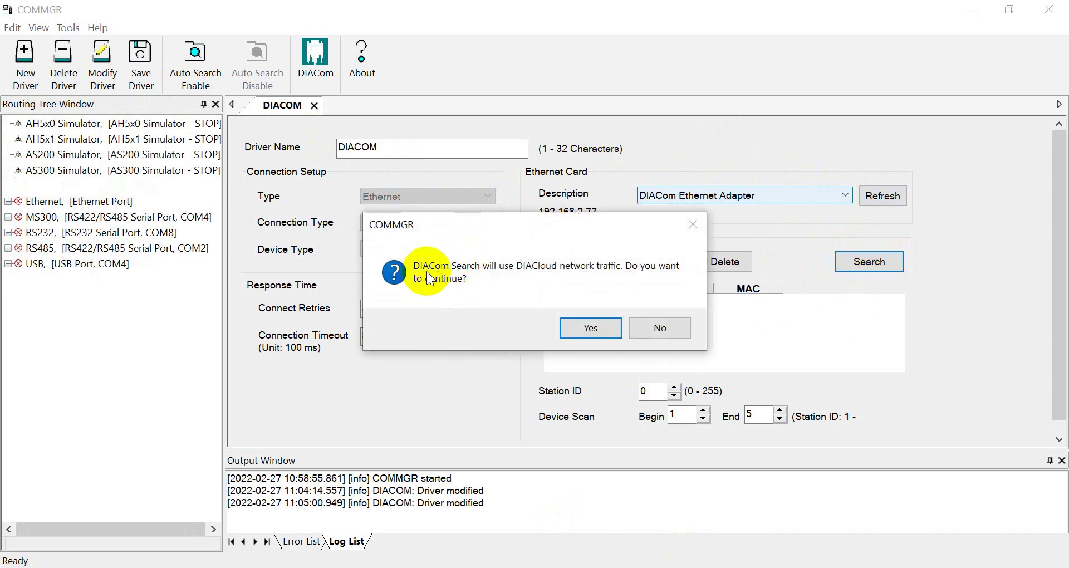
click(593, 329)
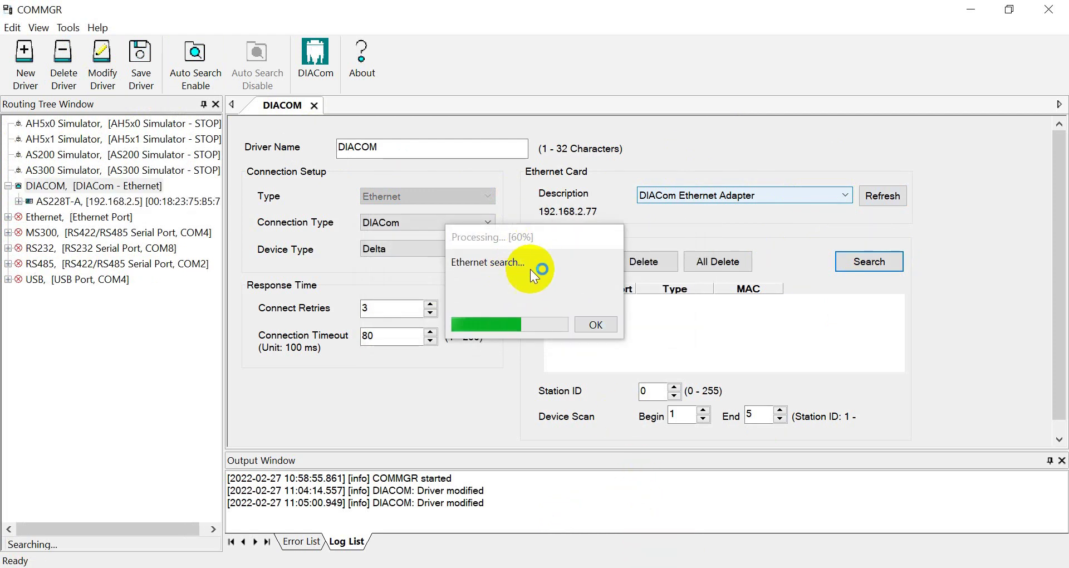
click(602, 325)
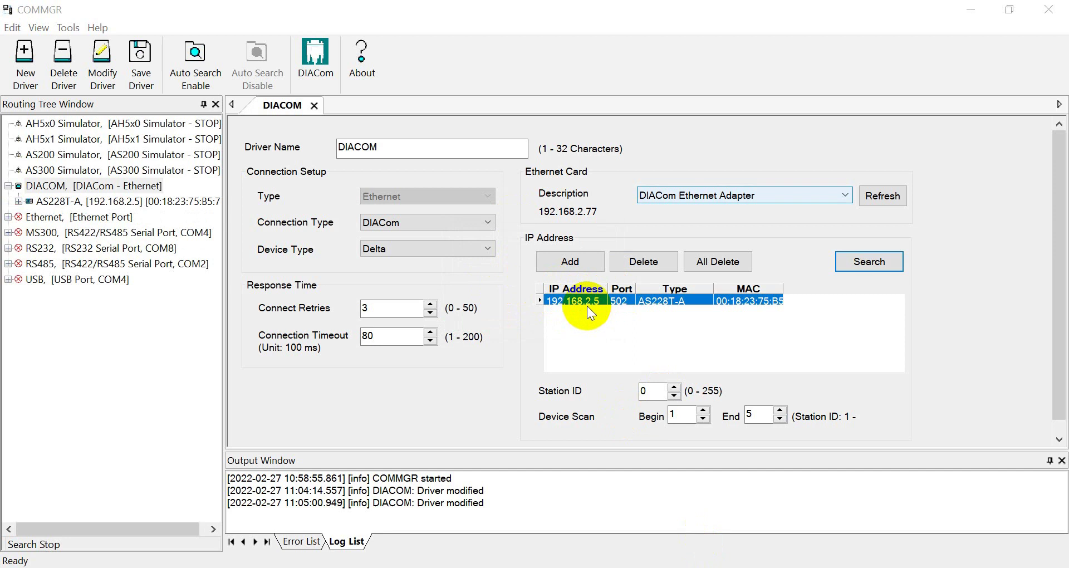
Set connect retries to 10 and save the DIACOM driver with station ID 1.
double_click(388, 312)
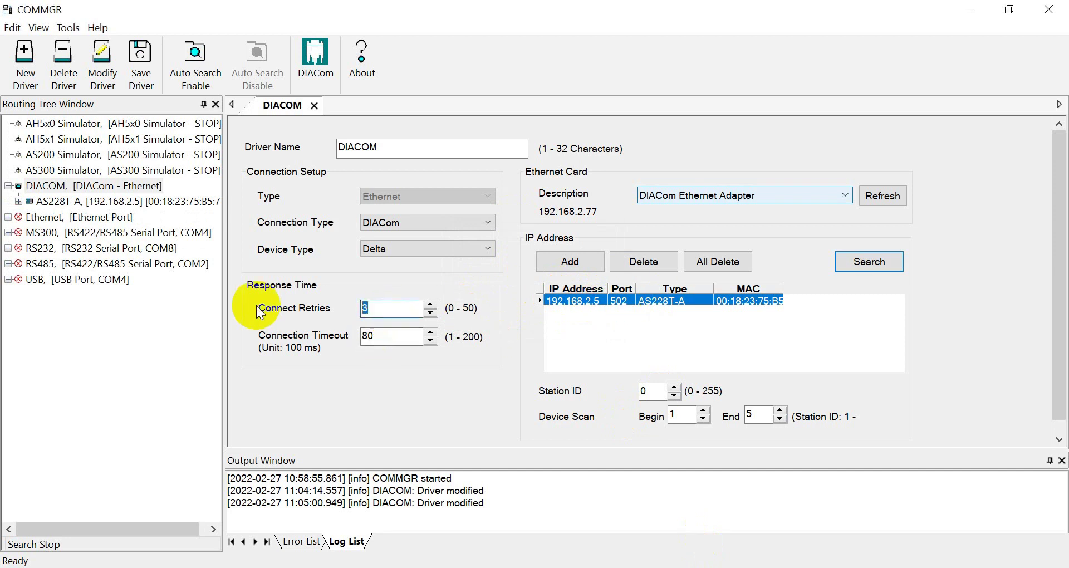
text(10)
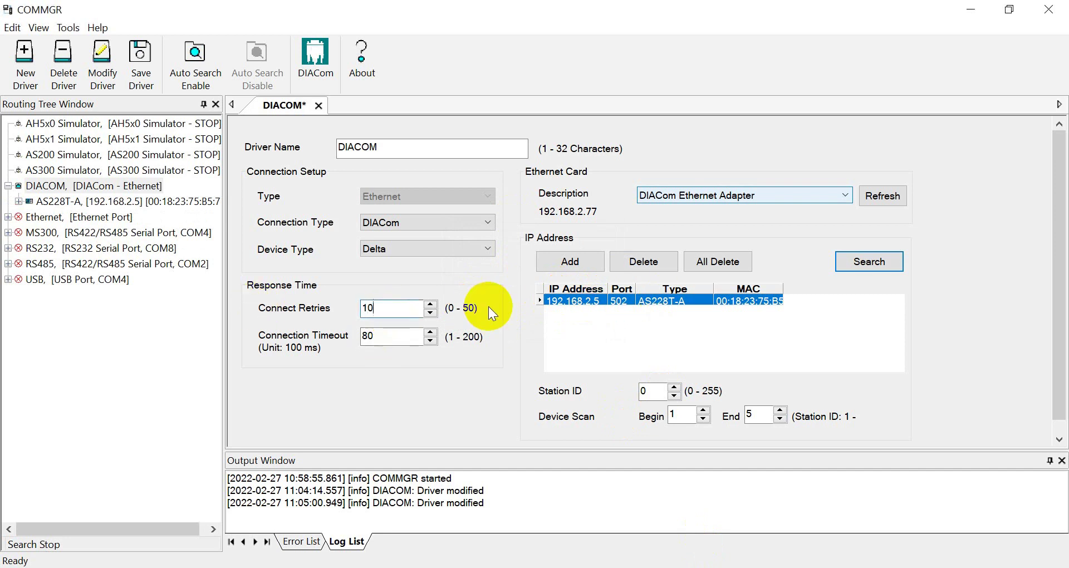
click(661, 385)
double_click(662, 385)
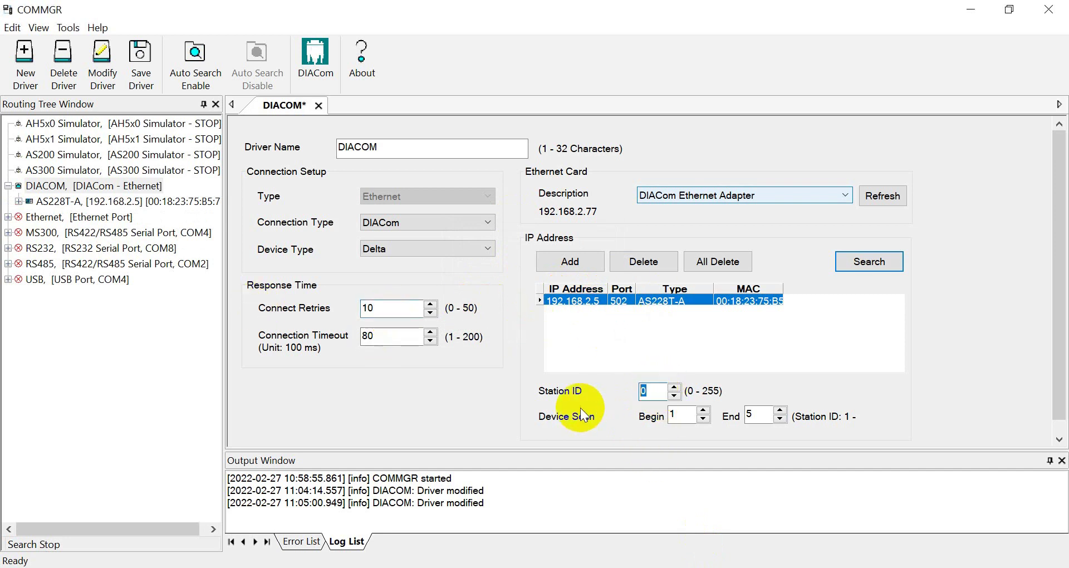
click(139, 64)
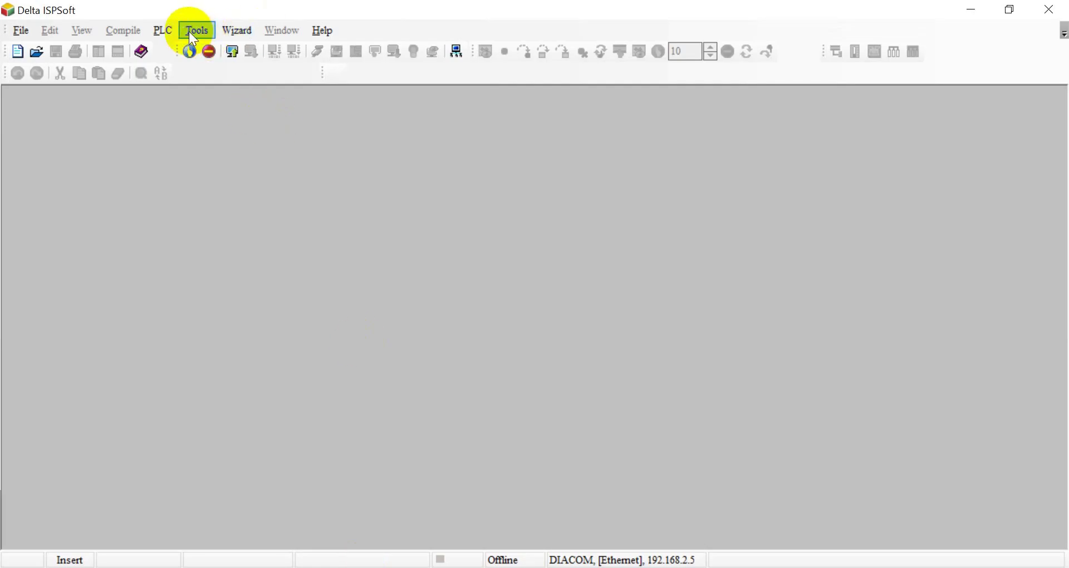
Set ISPSoft's communication settings to the DIACOM driver with station address 1.
click(191, 31)
click(227, 49)
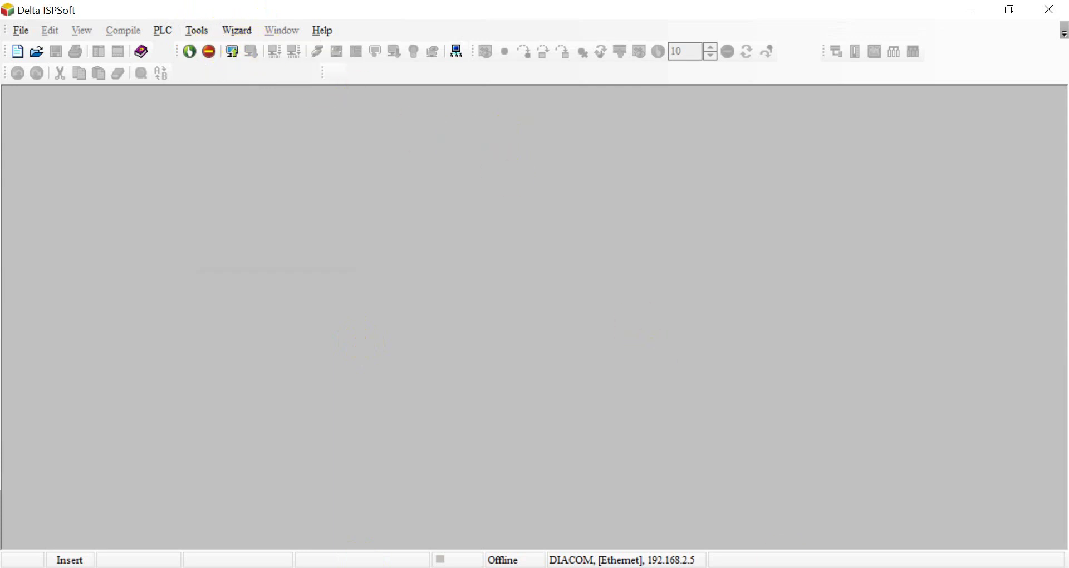
click(549, 217)
scroll(559, 267, down, 1)
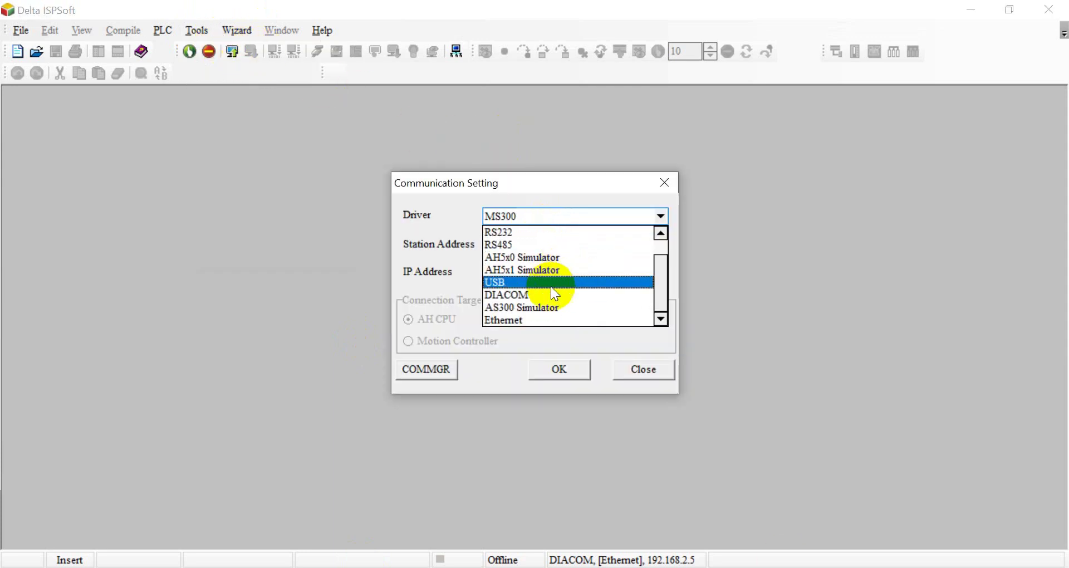
click(549, 293)
click(521, 244)
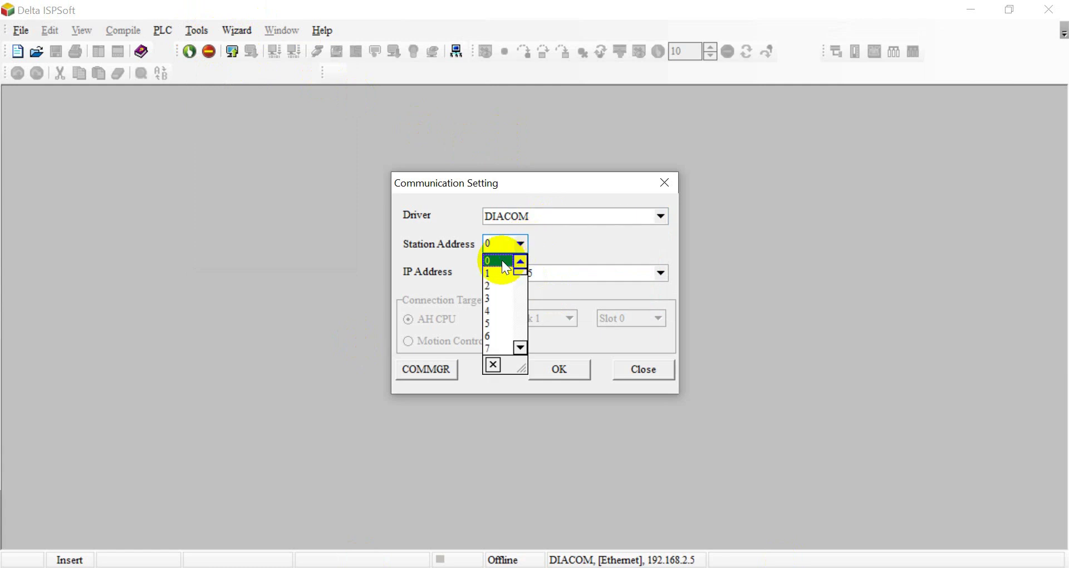
click(502, 272)
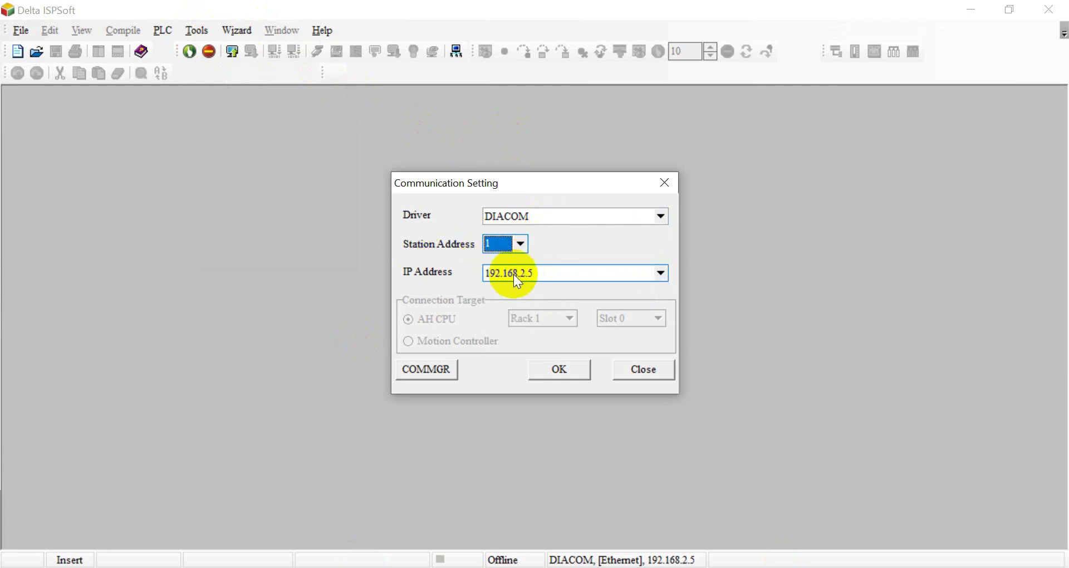
click(562, 369)
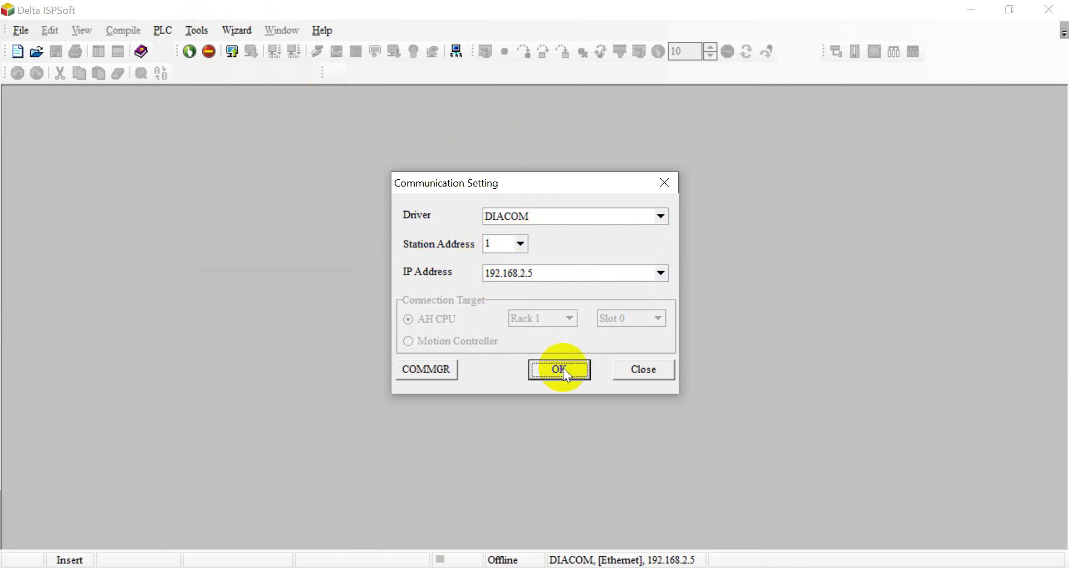
Read the connected PLC's system information to confirm it is an AS228T.
click(163, 30)
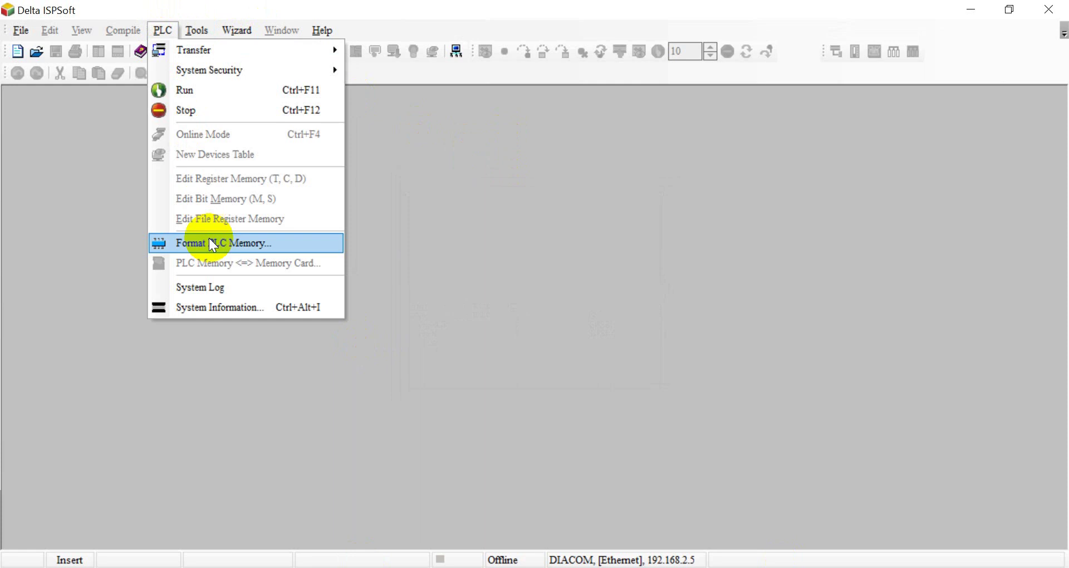
click(215, 303)
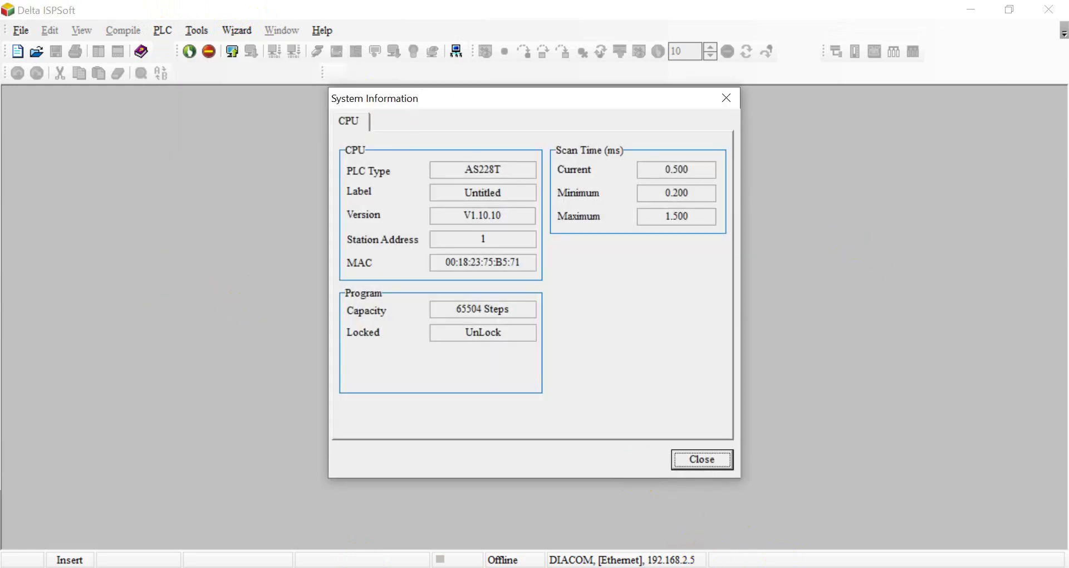
click(721, 466)
Create a new AS228T project and add ladder program Prog0 under Programs.
key(ctrl+n)
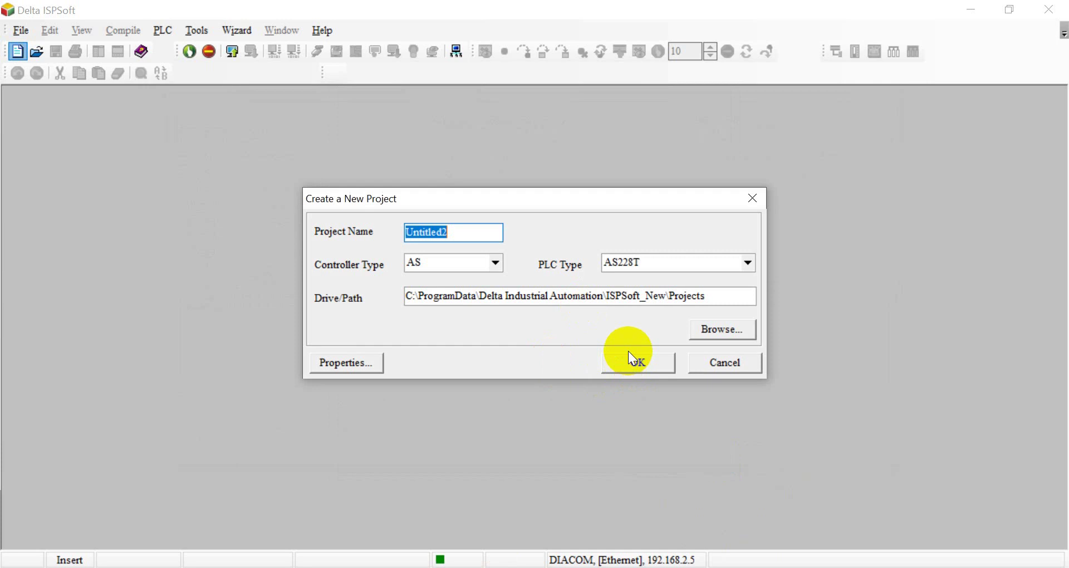
click(632, 363)
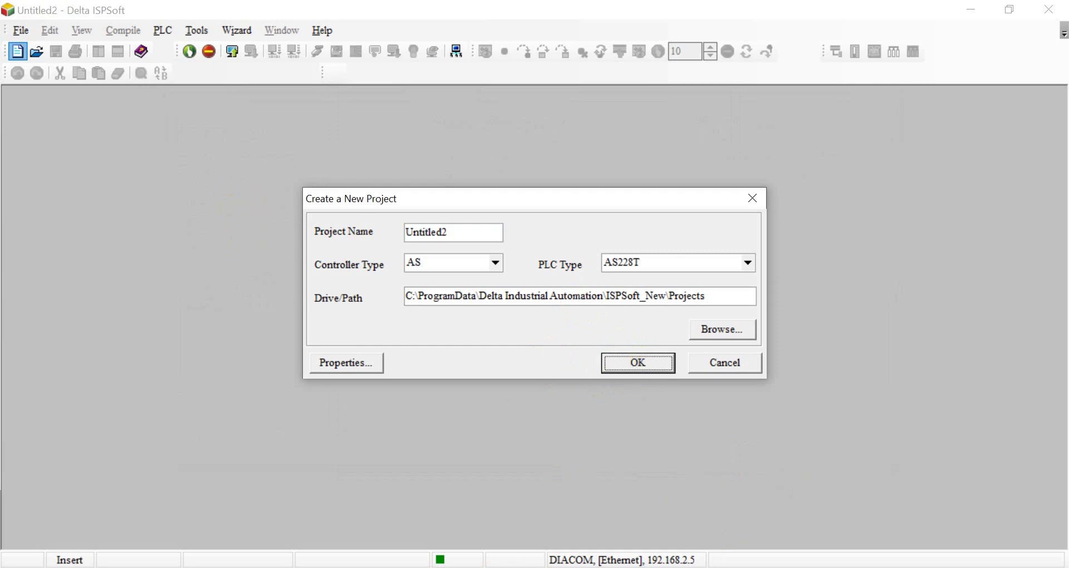
click(77, 340)
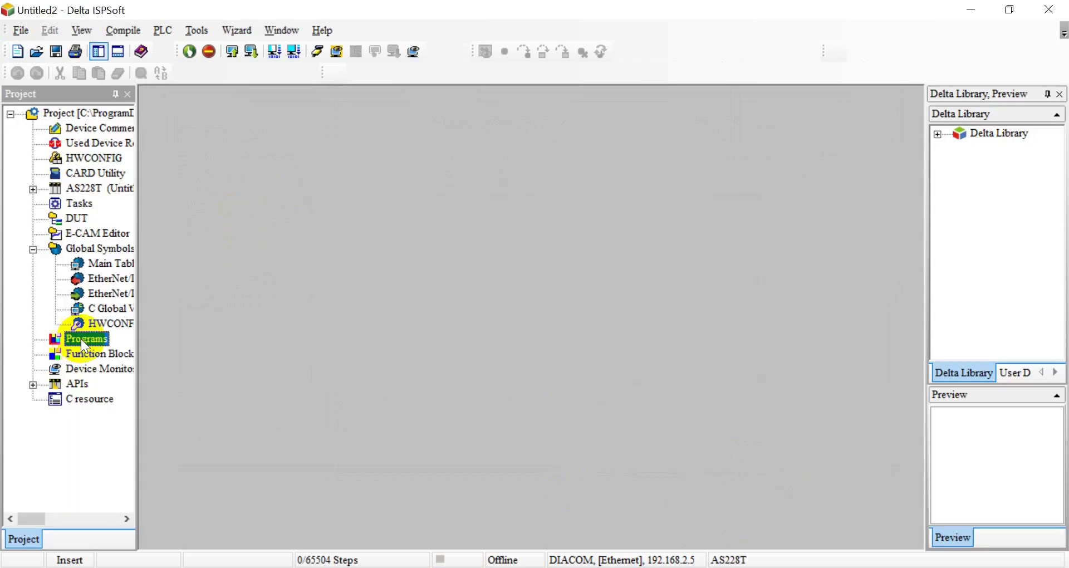
right_click(81, 338)
click(126, 86)
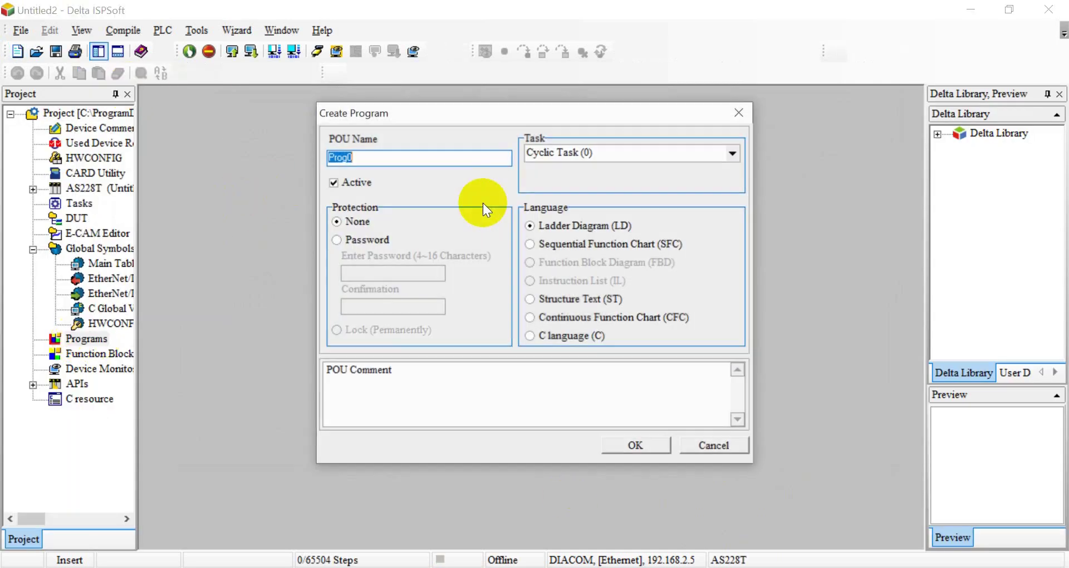
click(637, 446)
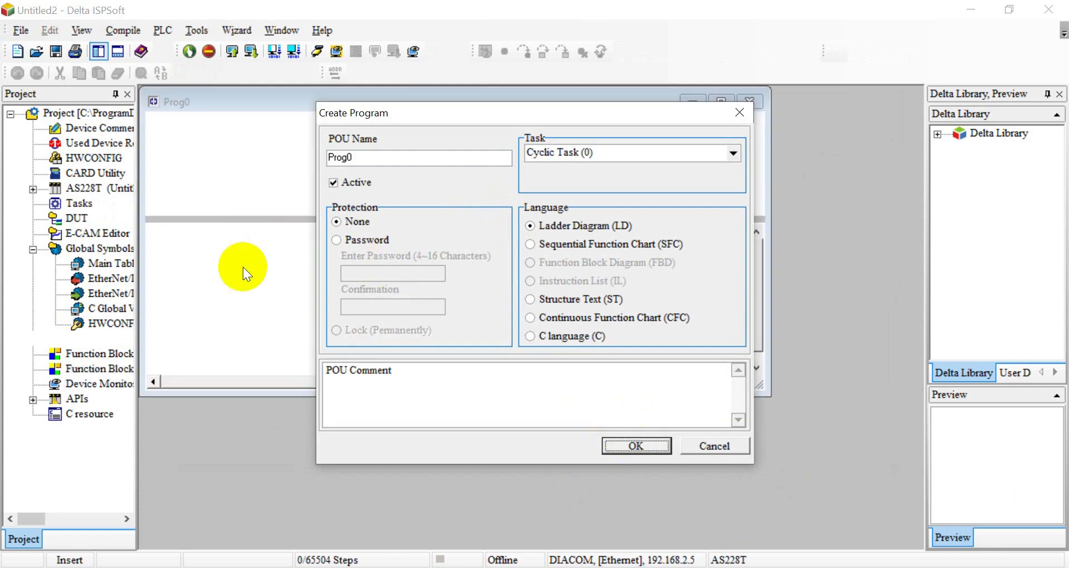
Enter contact M0 driving coil M1 in Network 1 and compile the program.
click(637, 446)
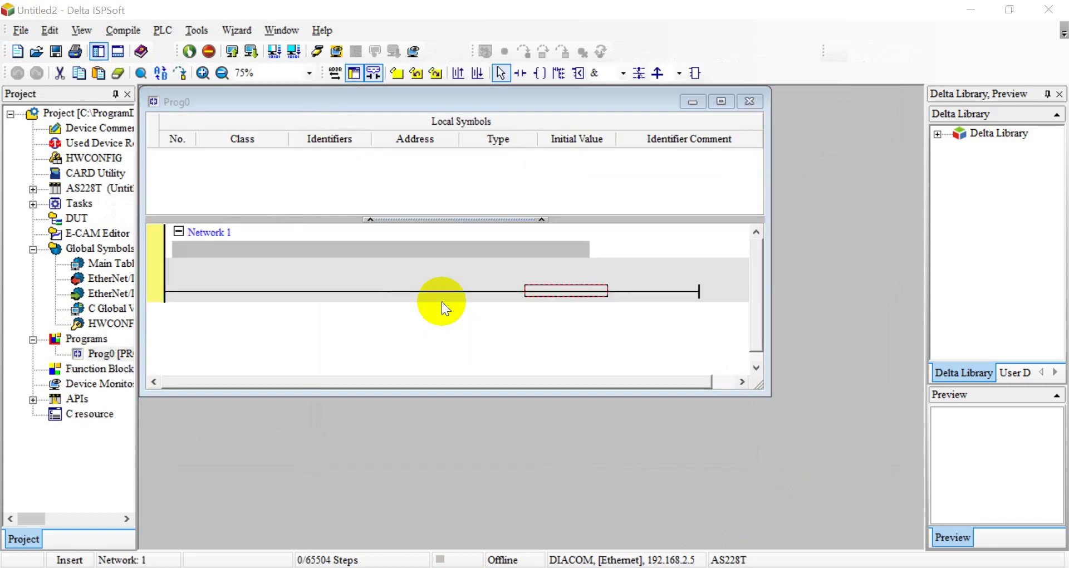
text(a m0)
key(Return)
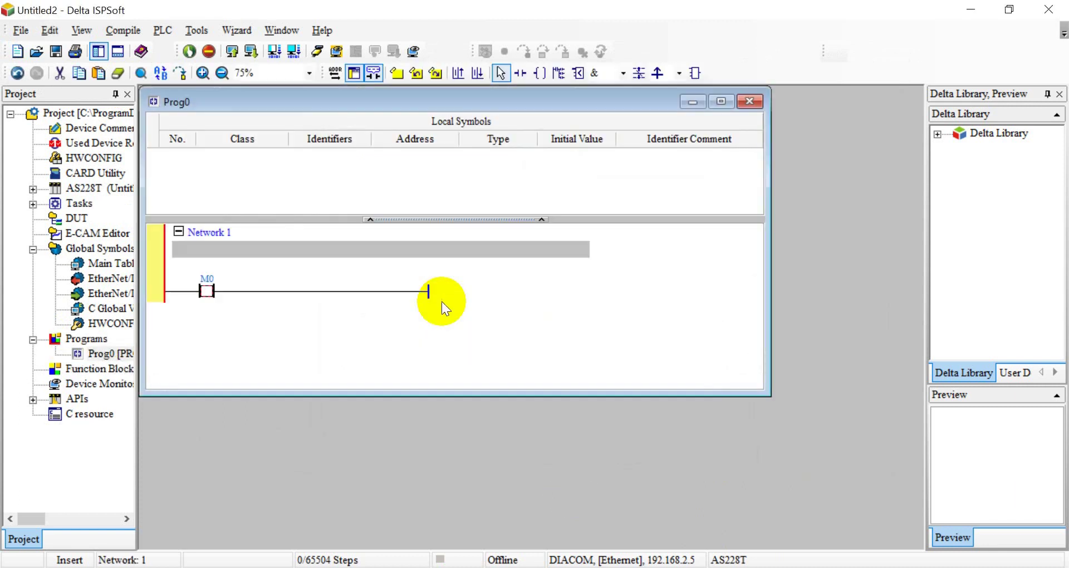
text(out m1)
key(Return)
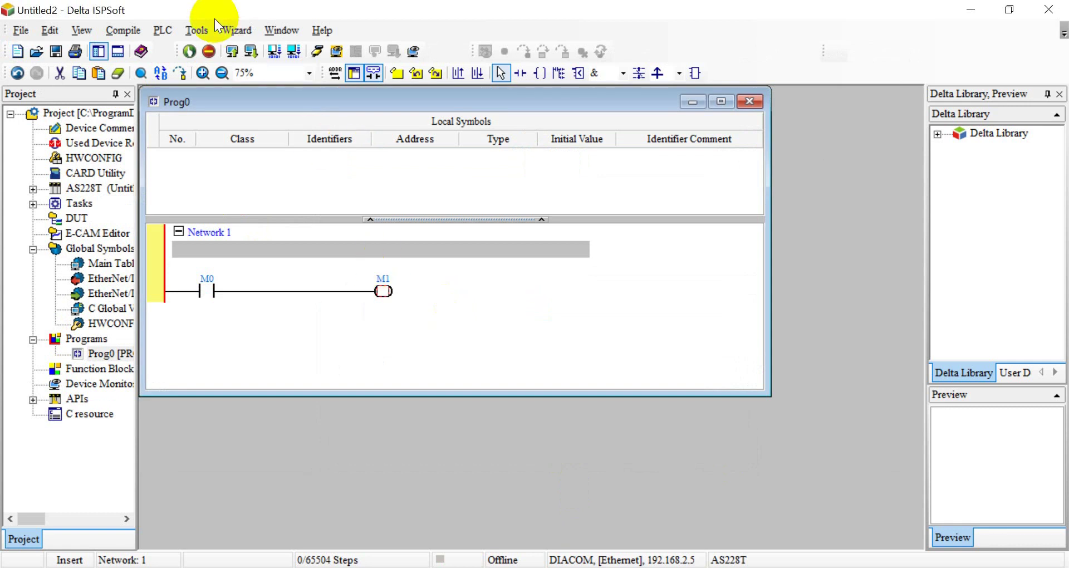
click(576, 355)
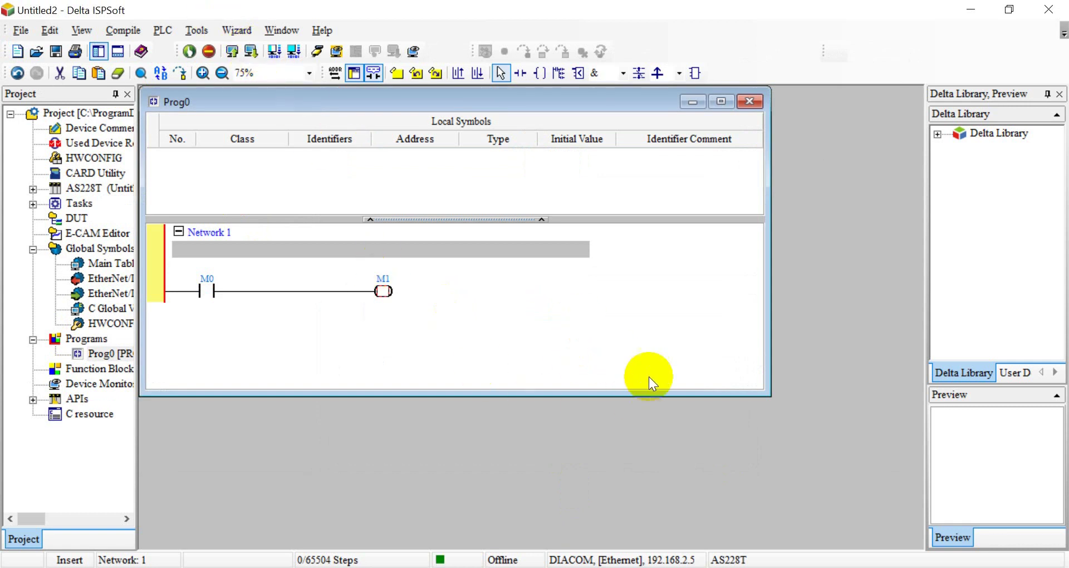
Download the compiled program to the AS228T PLC and close the window at 100%.
key(ctrl+F8)
click(764, 466)
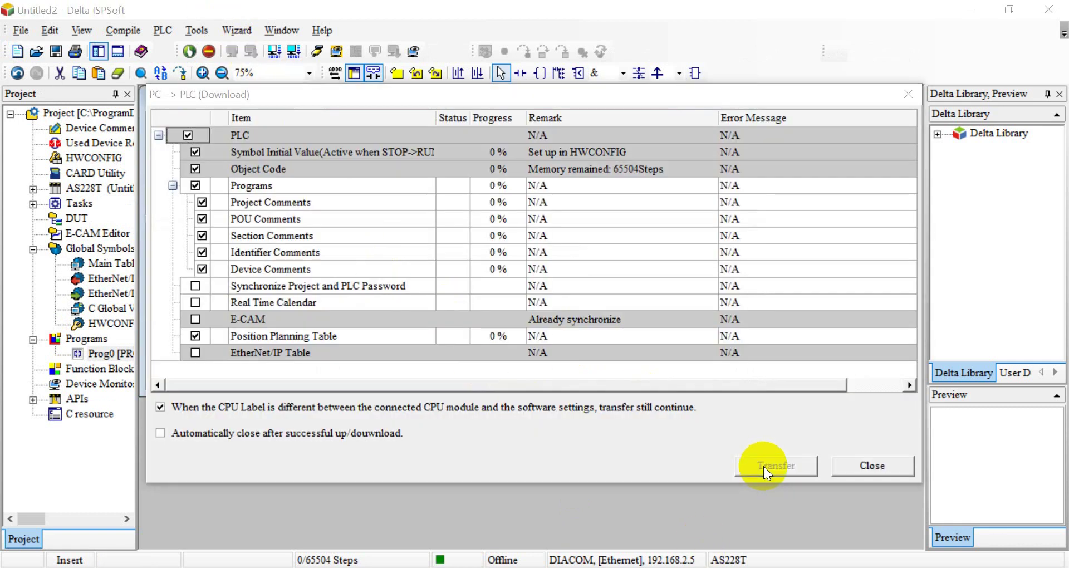
click(593, 348)
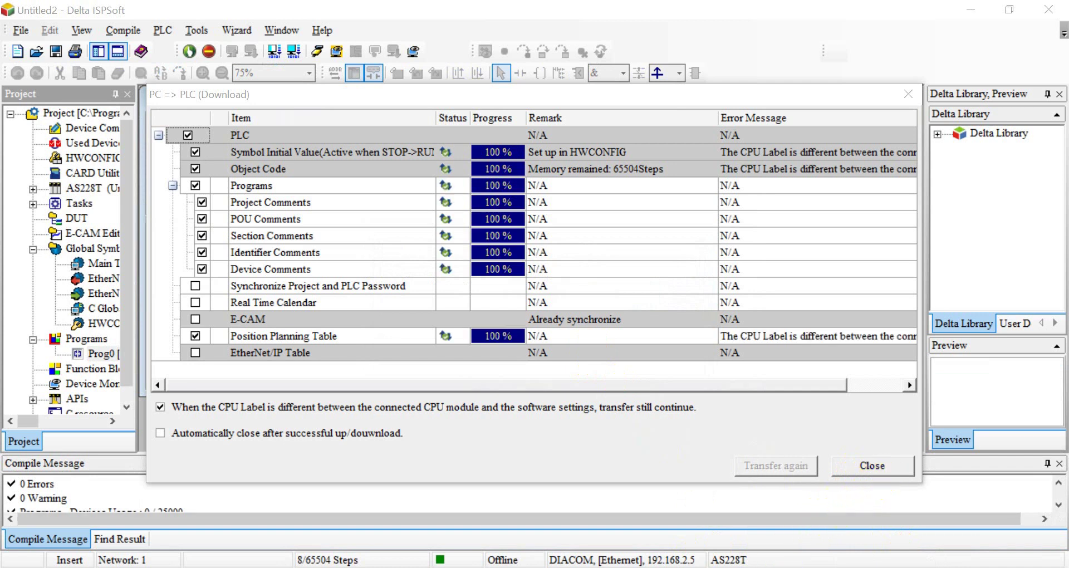
click(872, 465)
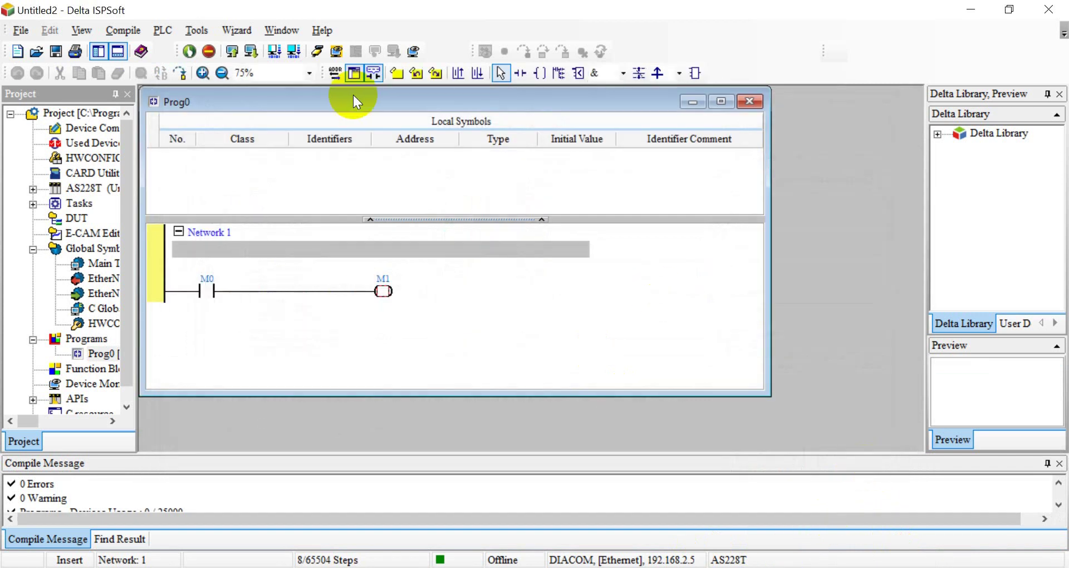
Go online with the PLC and switch it to RUN mode.
click(318, 51)
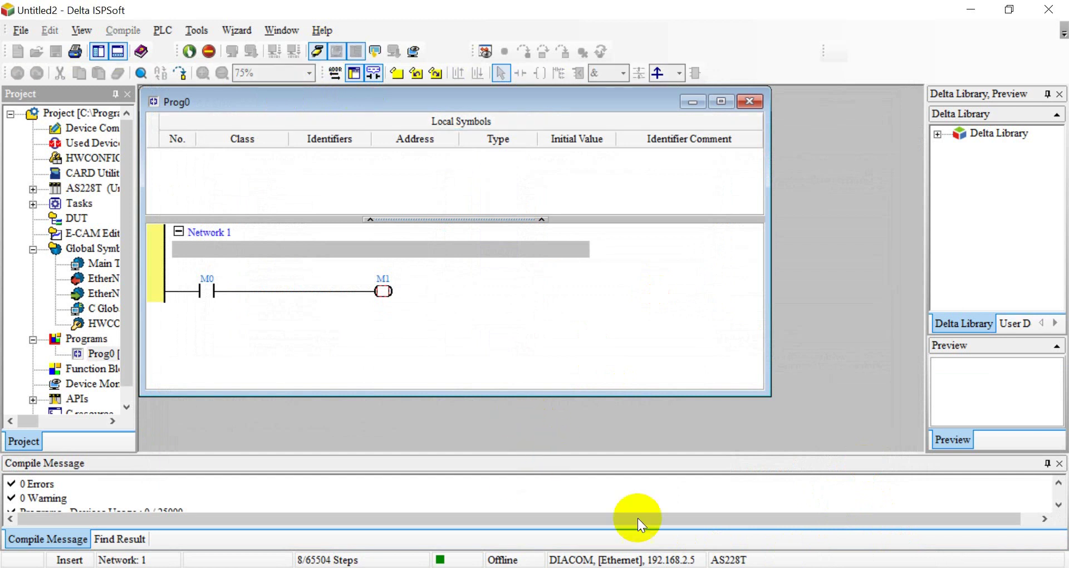
click(190, 52)
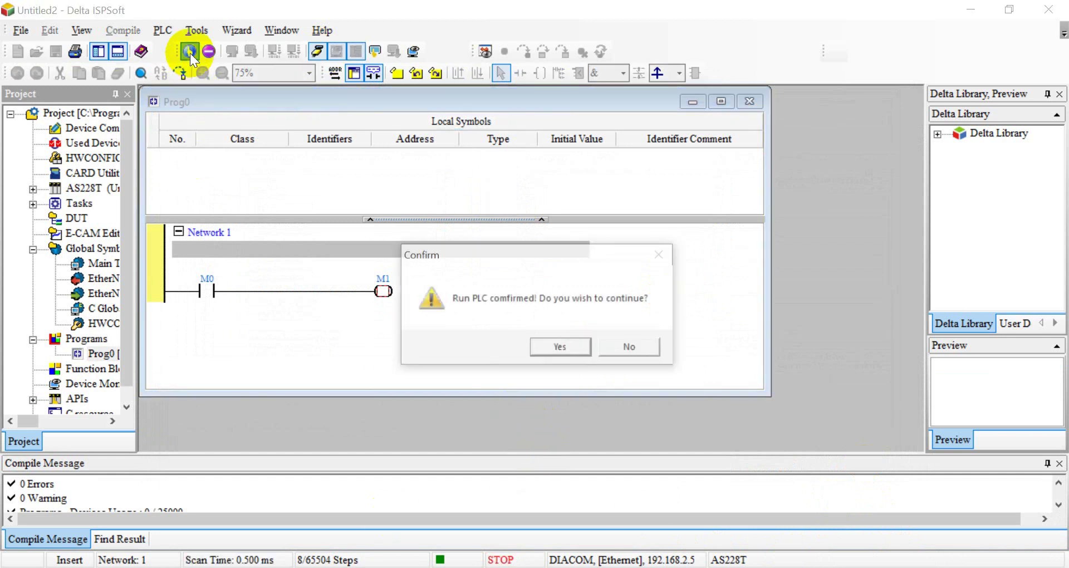
click(545, 346)
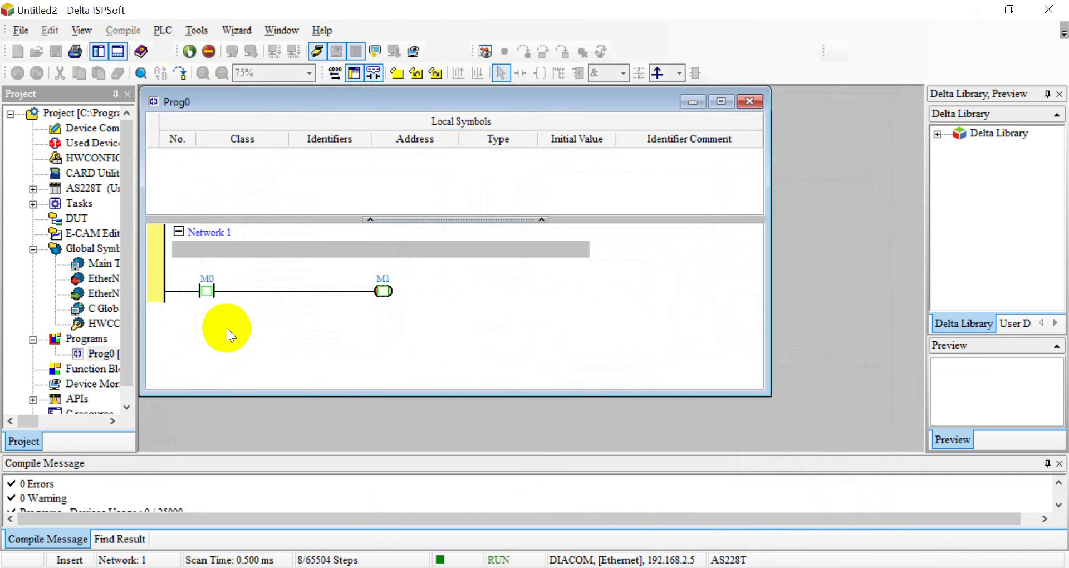
Force contact M0 on so coil M1 energises.
right_click(208, 298)
click(261, 104)
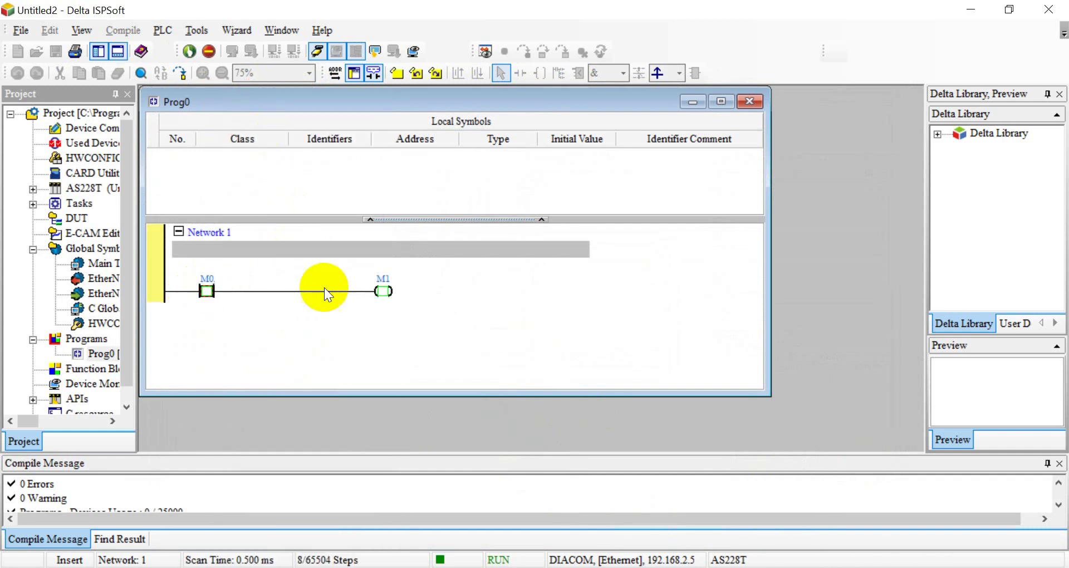
mouse_move(520, 567)
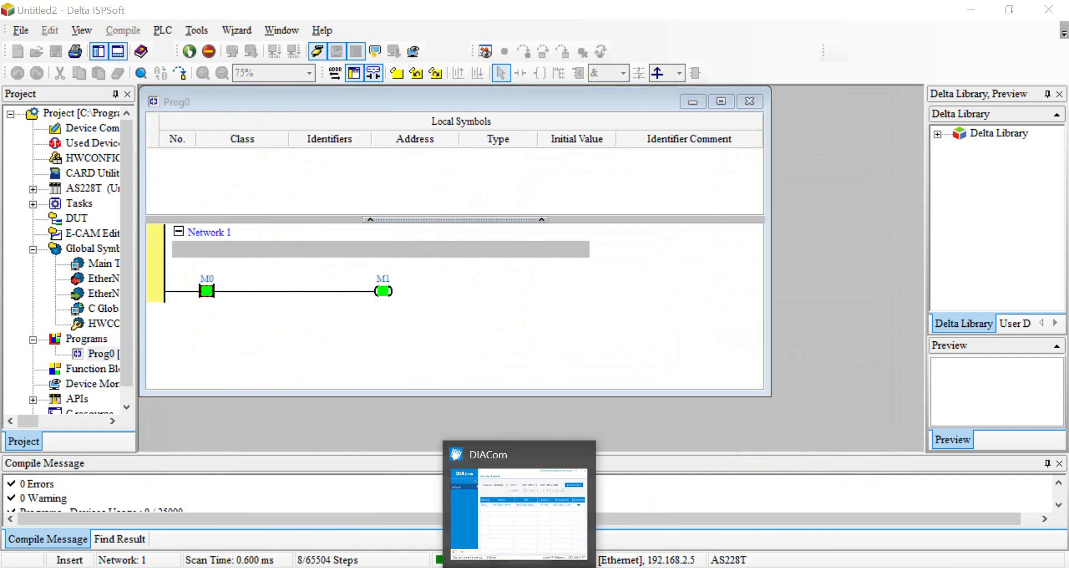